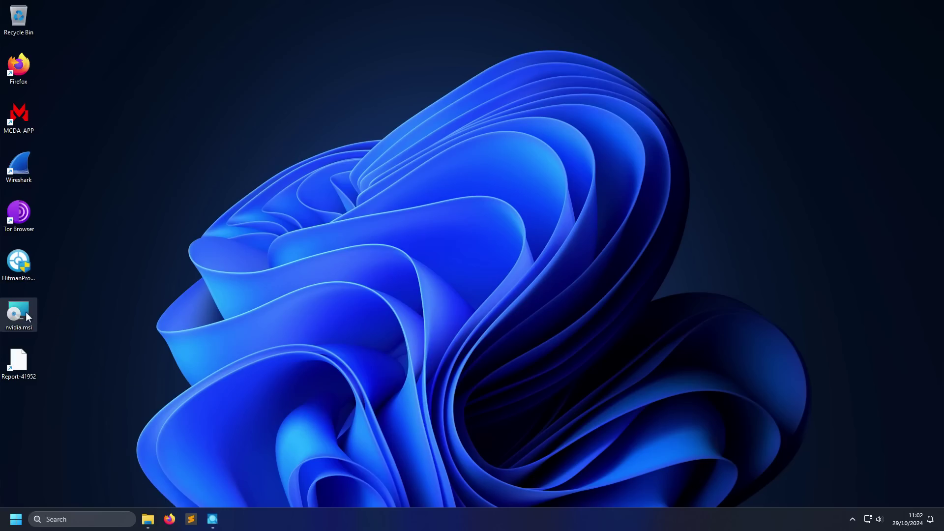
Show the nvidia.msi tooltip: a 4.53 MB Windows Installer Package labelled NVIDIA Driver Update.
mouse_move(26, 315)
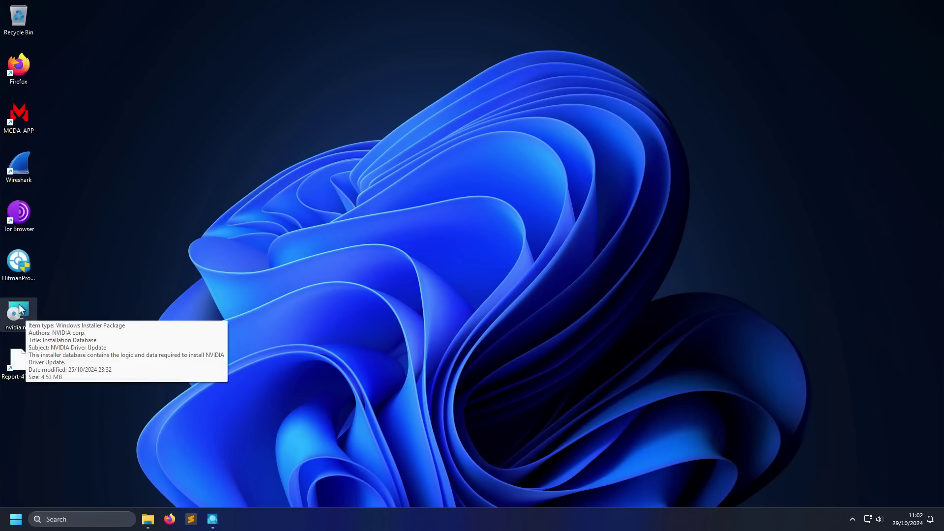
Inspect nvidia.msi's Properties, reviewing its General and Details tabs.
right_click(26, 315)
click(61, 263)
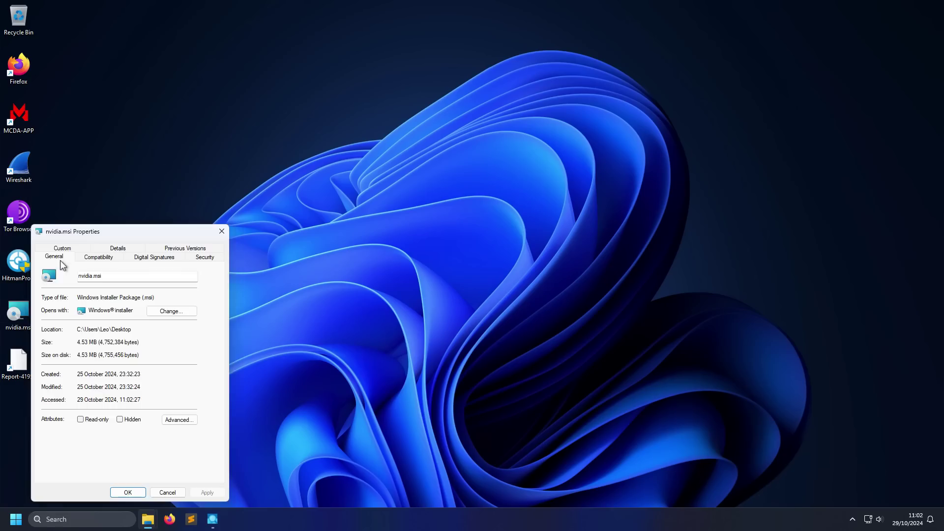
drag(115, 233, 228, 175)
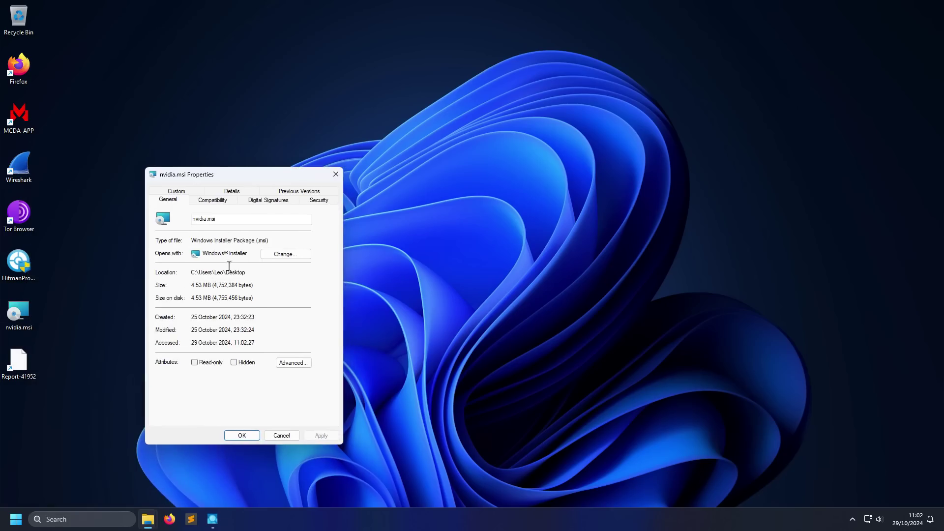
drag(247, 253, 207, 253)
click(243, 193)
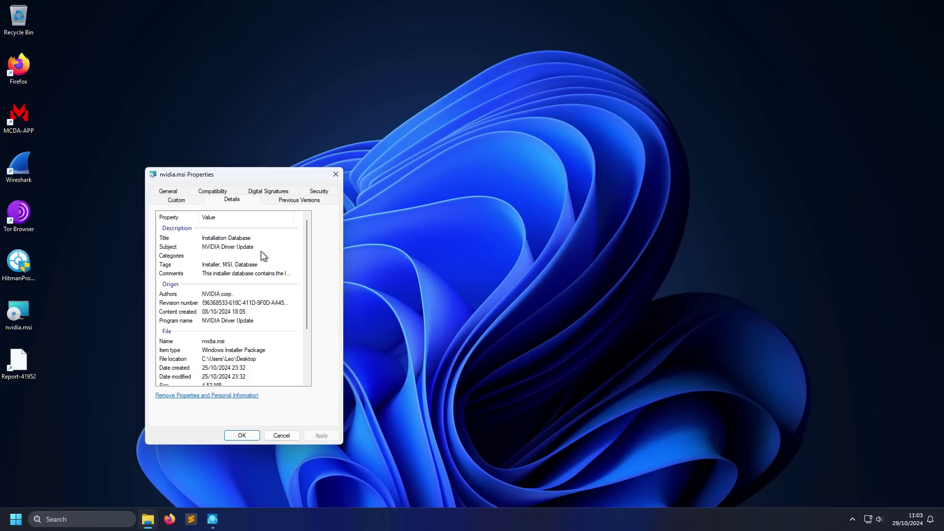
Close the properties, run nvidia.msi, and move the NVIDIA Driver Update Setup wizard left.
click(336, 174)
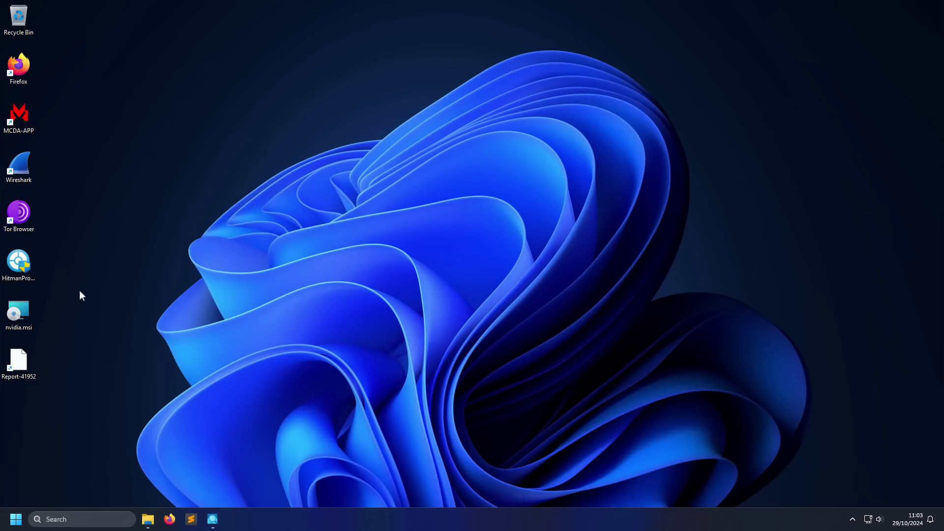
double_click(18, 327)
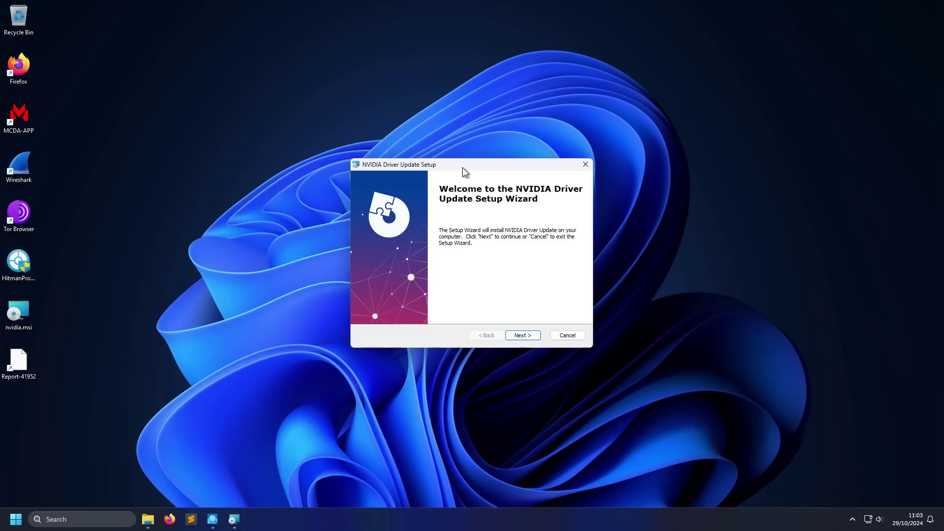
drag(462, 169, 182, 184)
Check msiexec.exe's VirusTotal score of 0/77 in Process Explorer, then bring the NVIDIA wizard forward.
click(212, 519)
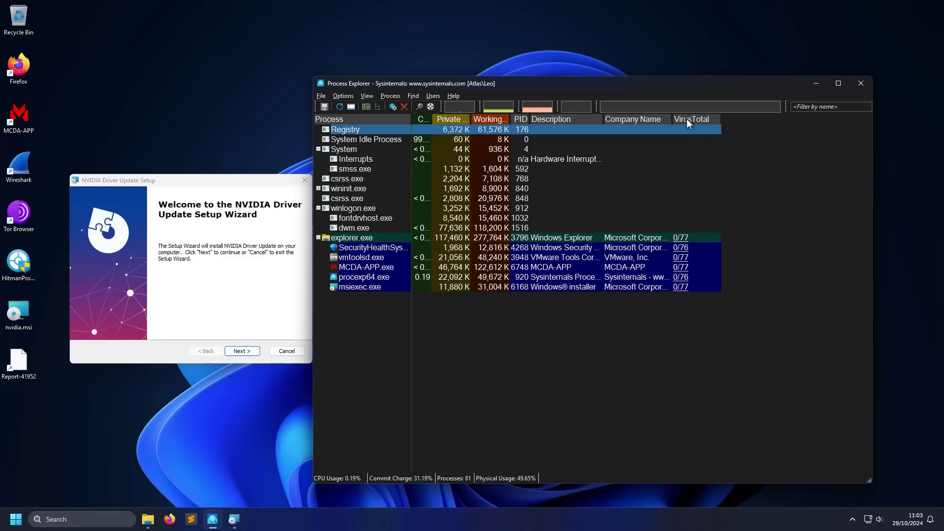
click(650, 289)
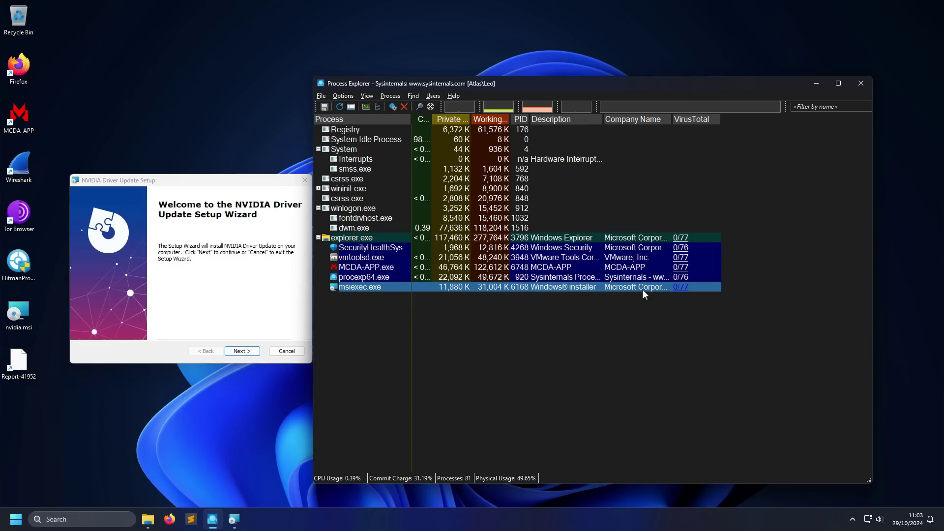
click(276, 250)
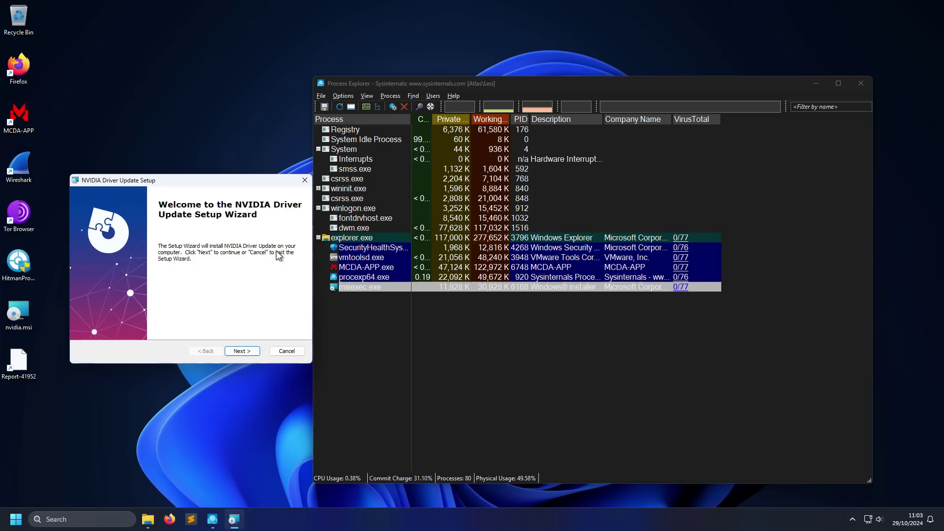
click(235, 351)
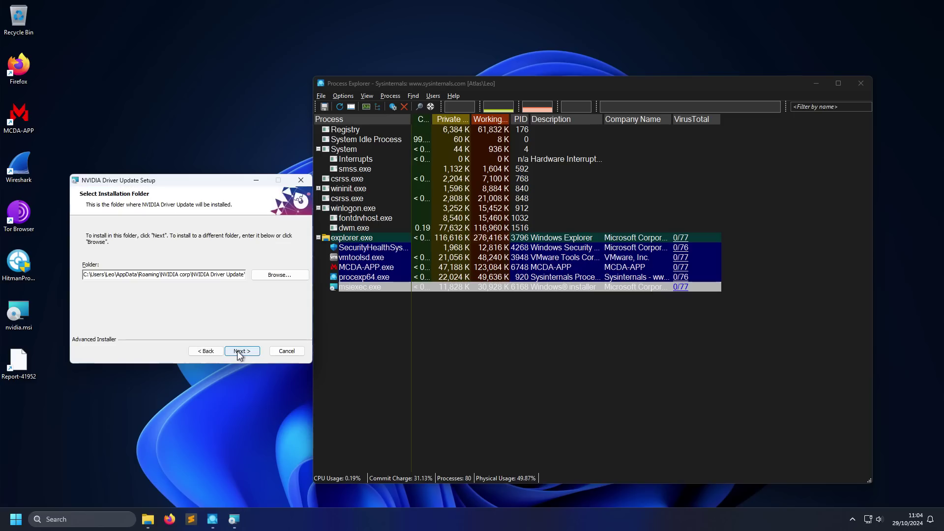
drag(150, 277, 253, 276)
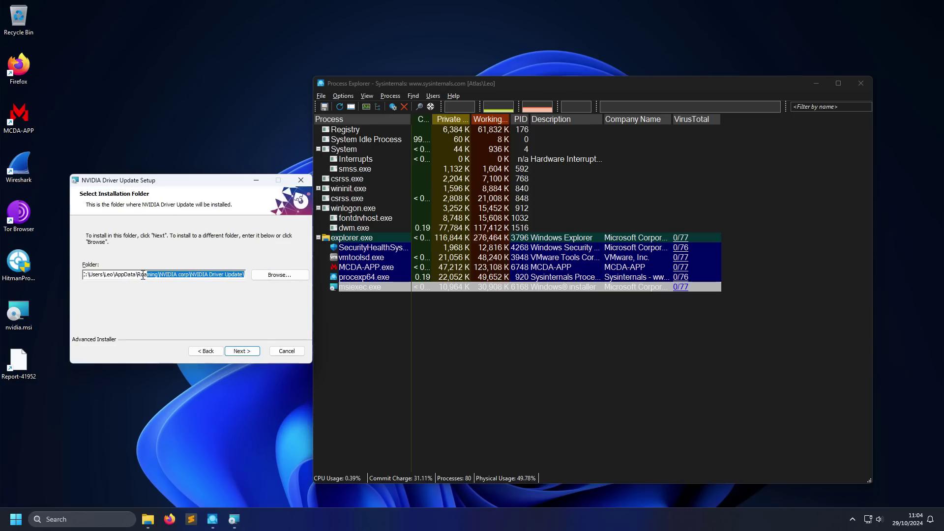
click(171, 276)
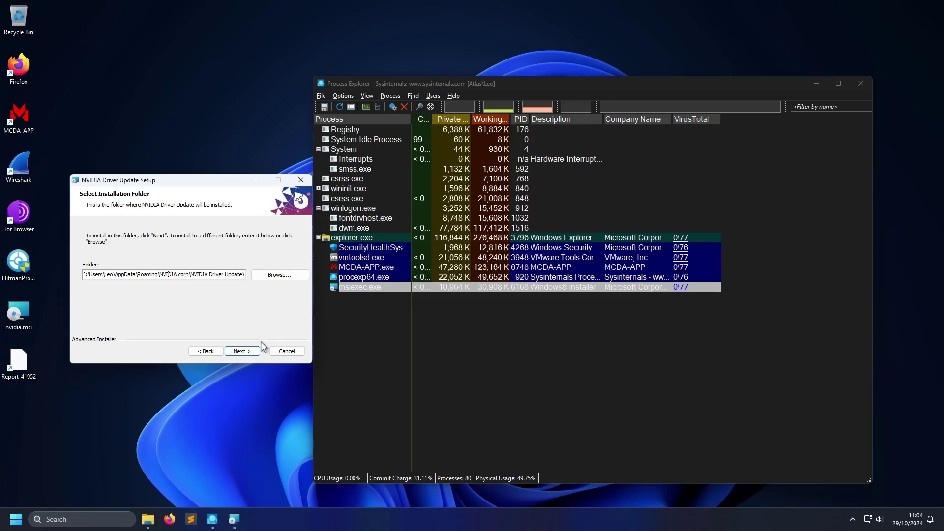
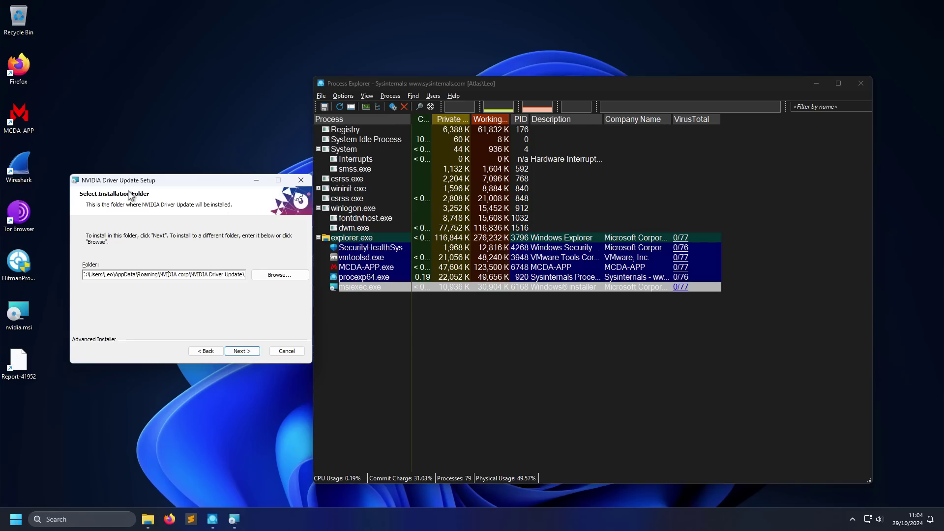
Install the NVIDIA update into AppData Roaming, watch msiexec.exe in Process Explorer, then finish the wizard.
click(241, 353)
click(242, 352)
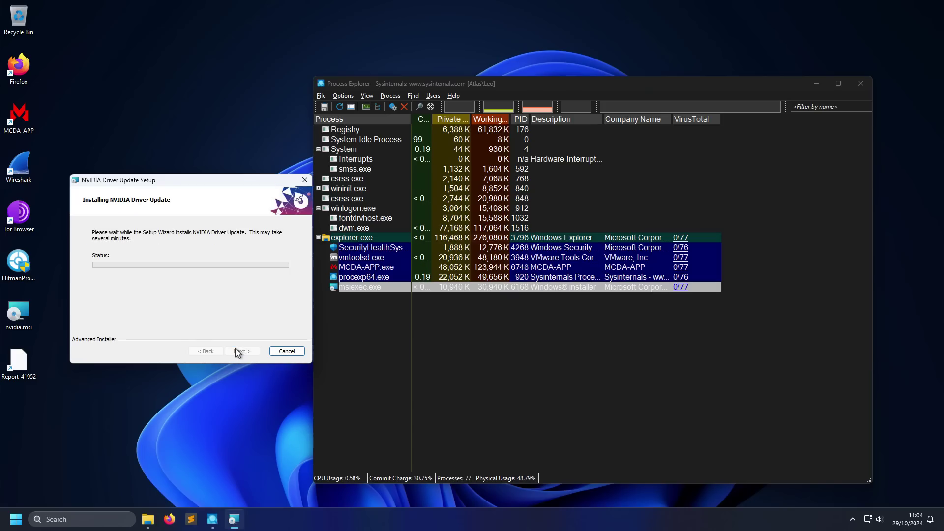
click(478, 340)
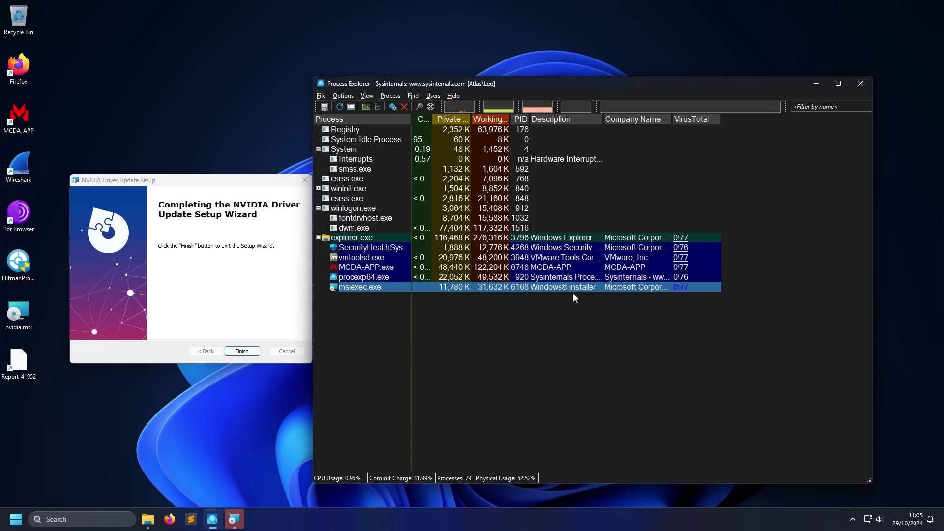
click(196, 249)
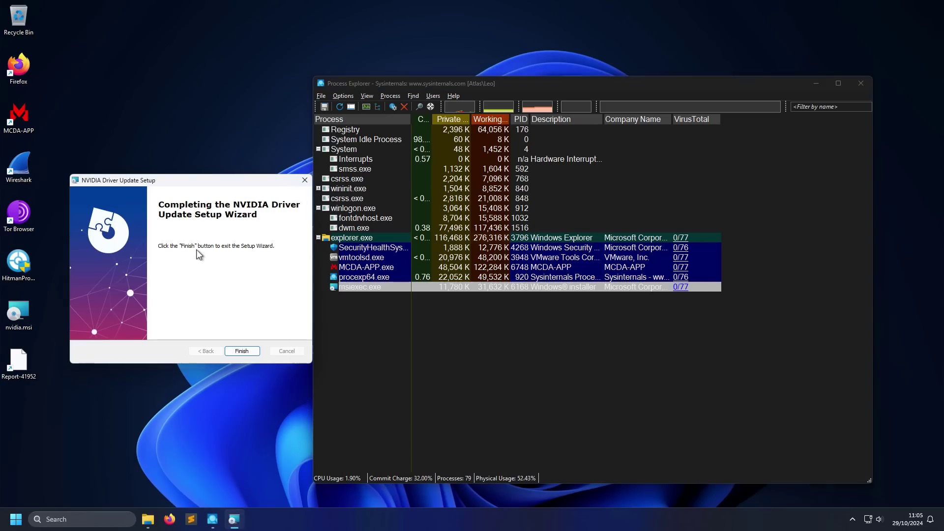
click(246, 353)
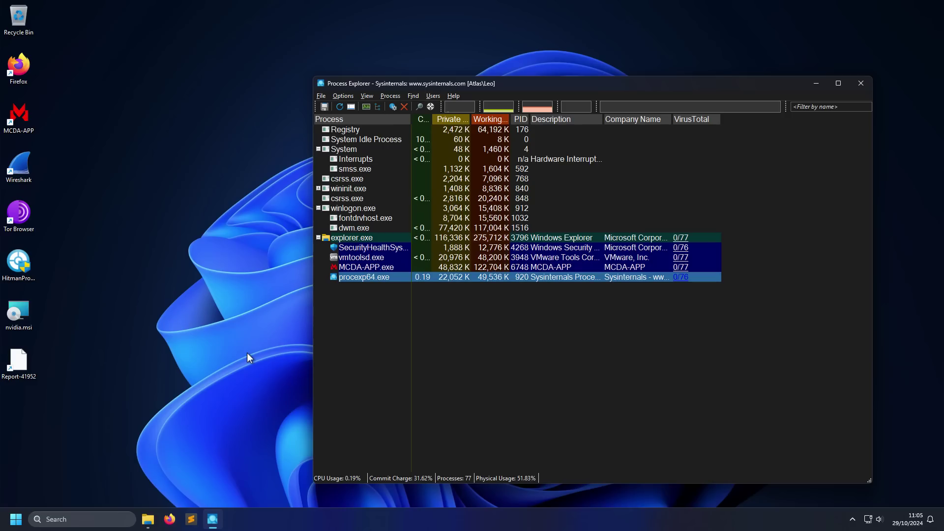
Launch HitmanPro with admin rights, run a one-time scan, and view zoHnNvuTkk.dll's details.
double_click(25, 266)
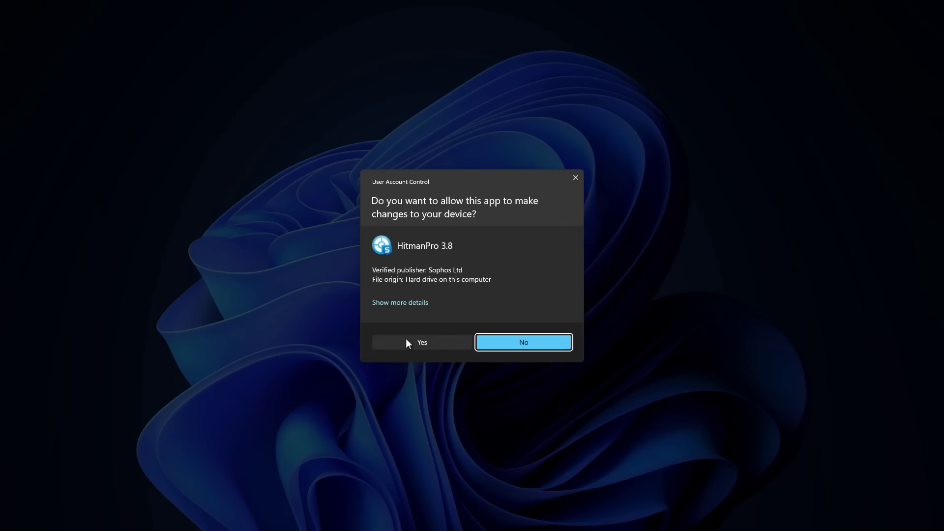
click(406, 342)
click(550, 381)
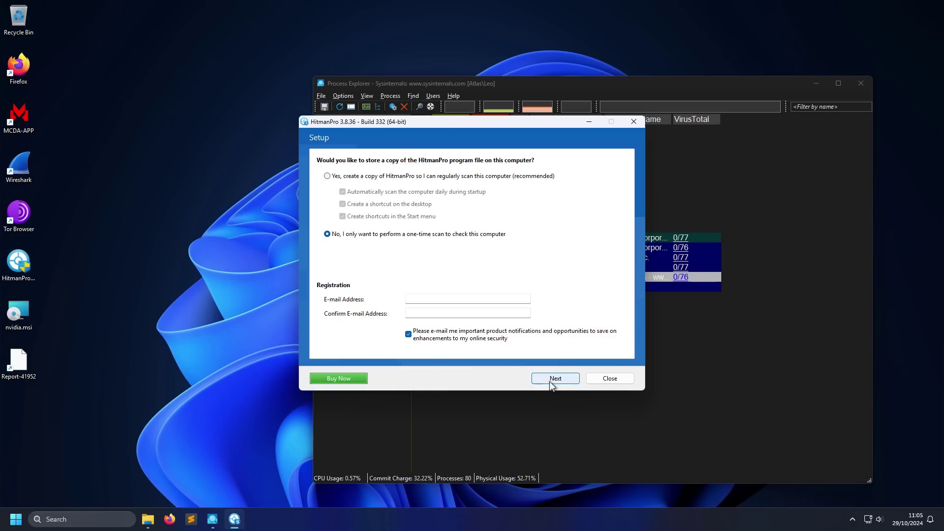
click(568, 382)
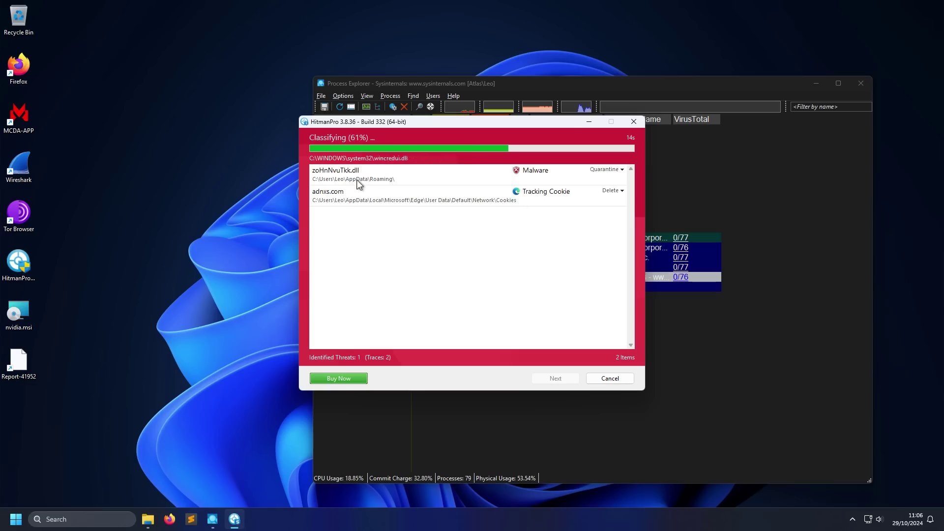
click(356, 179)
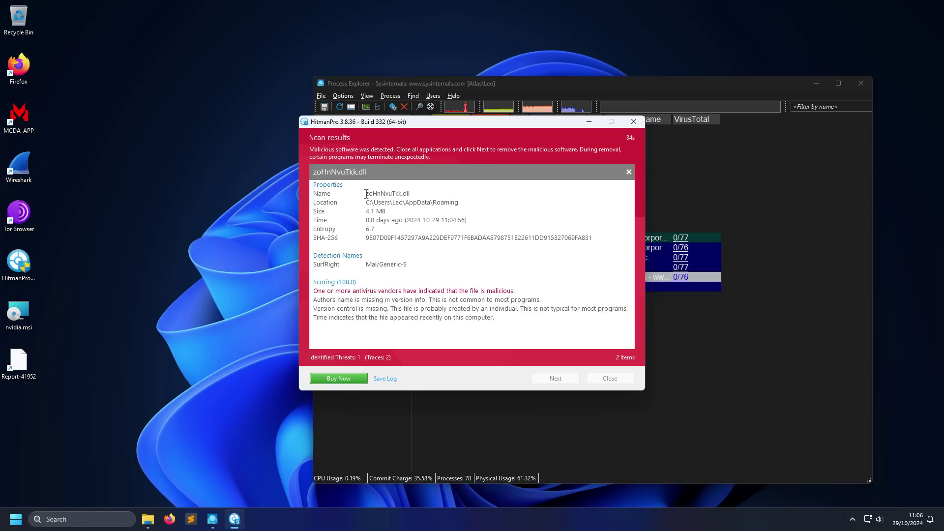
Search 'bumblebee' in Firefox, open the Europol botnet article, and highlight the word Bumblebee.
click(169, 519)
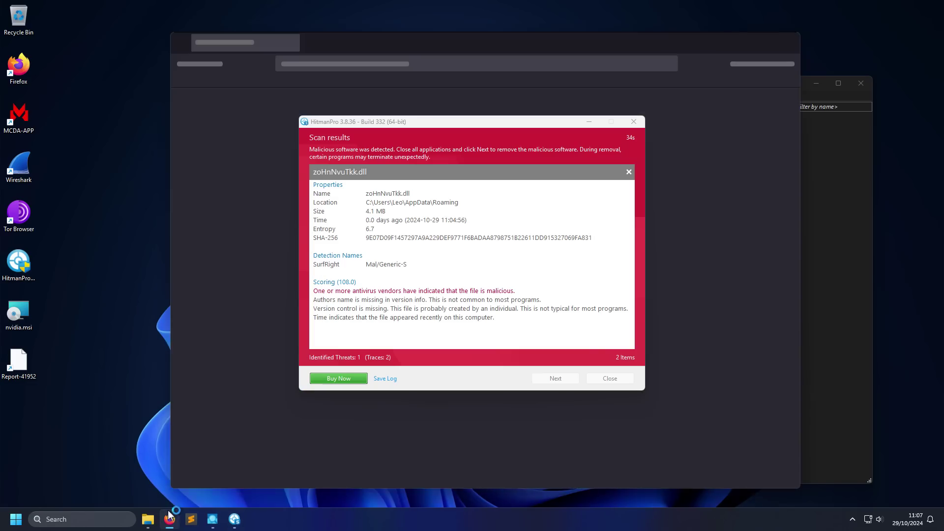
click(339, 64)
text(bu)
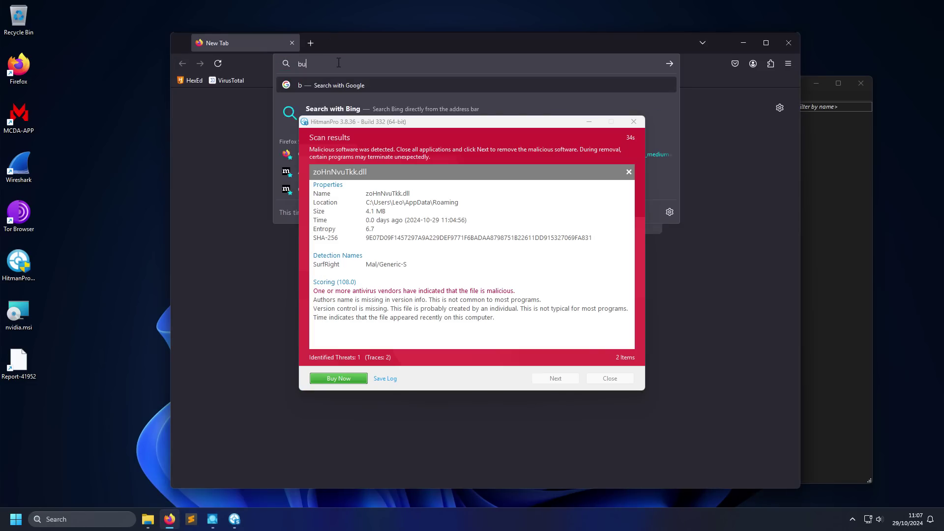
text(mblebee)
key(Return)
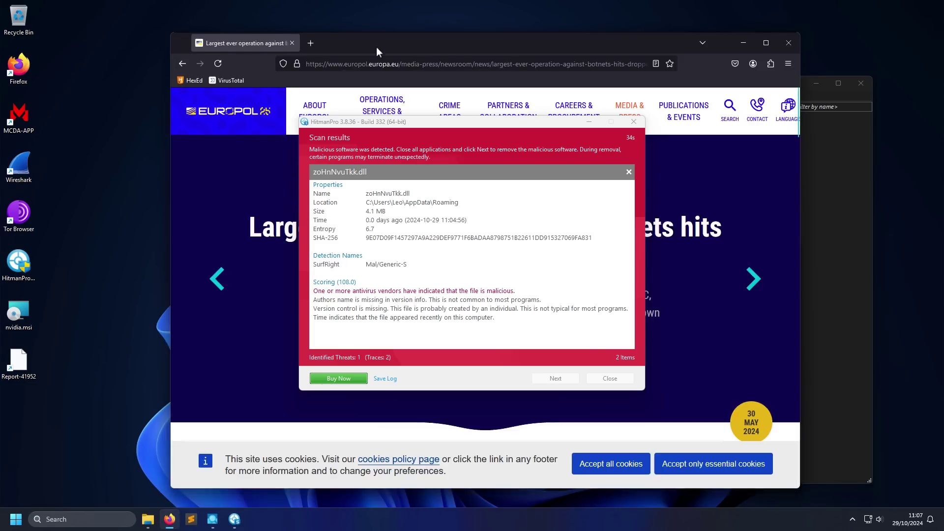
click(588, 122)
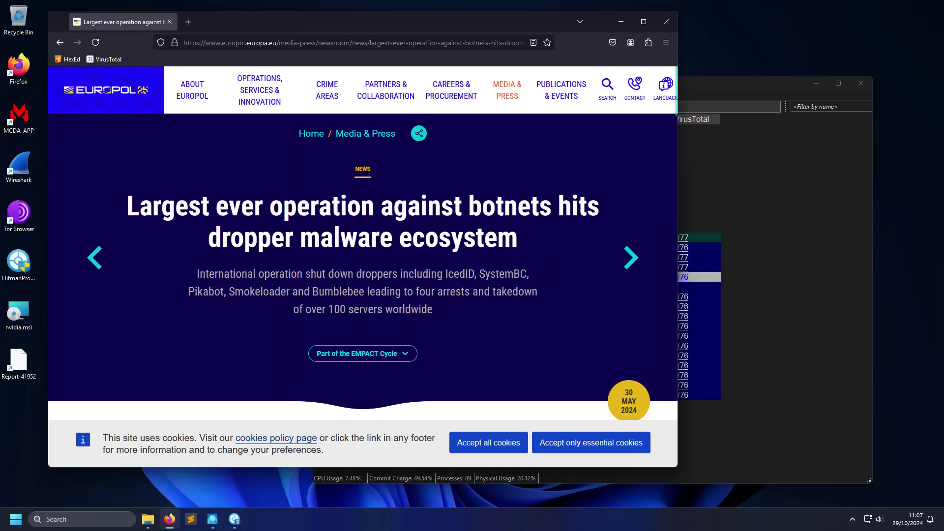
scroll(299, 229, down, 10)
double_click(299, 230)
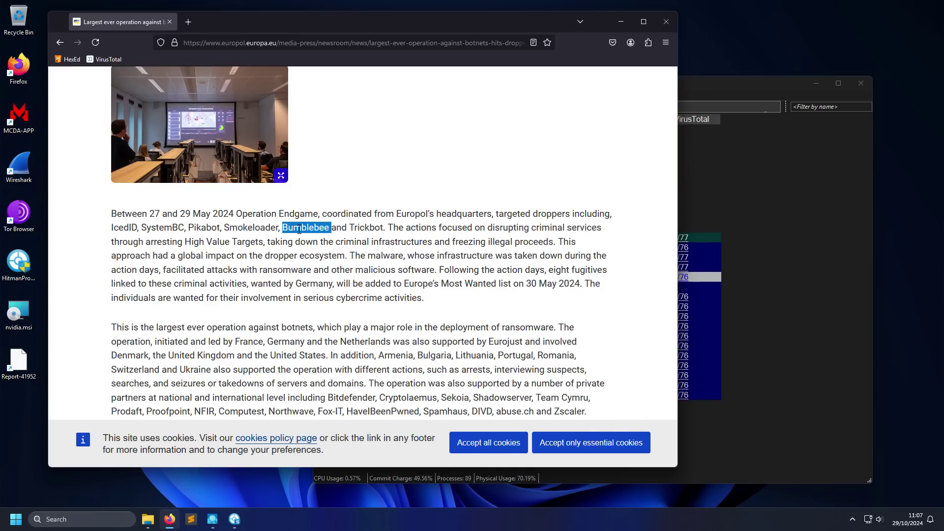
Bring HitmanPro back in front and select the malware file name zoHnNvuTkk.dll.
click(621, 23)
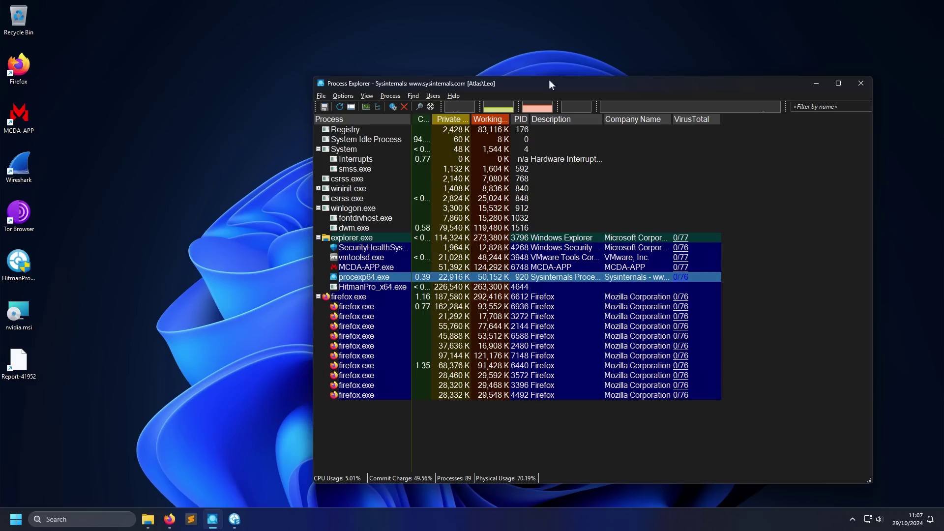
key(alt+Tab)
drag(386, 193, 416, 195)
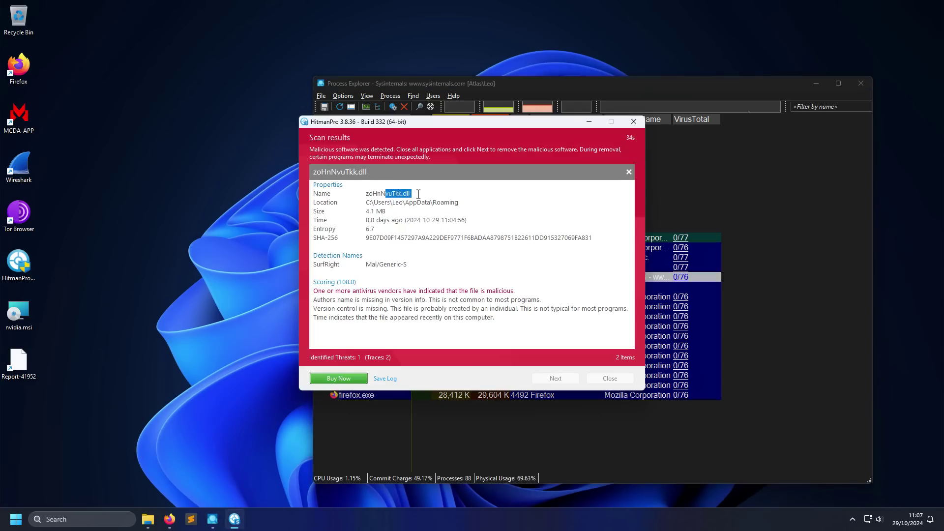
click(418, 194)
drag(418, 194, 366, 194)
Reopen zoHnNvuTkk.dll's details and select its AppData Roaming location path.
key(Escape)
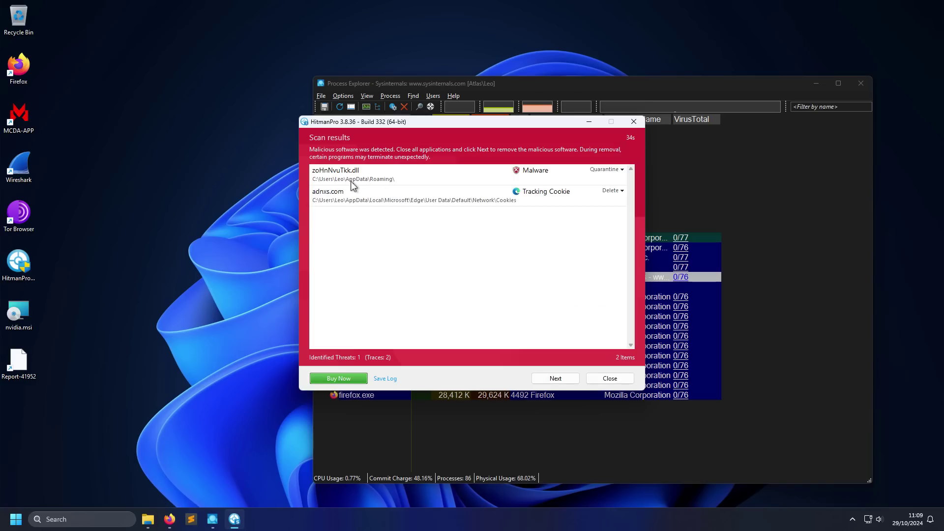
double_click(356, 180)
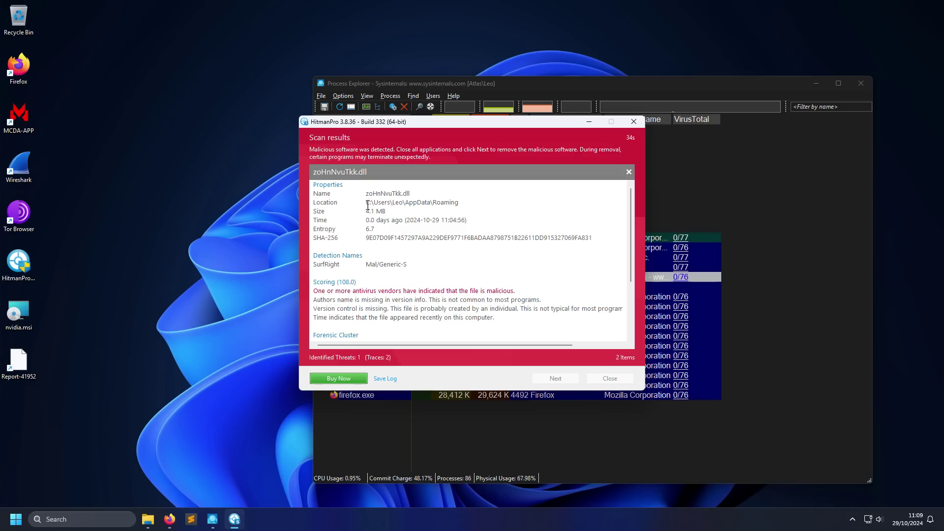
drag(365, 203, 459, 202)
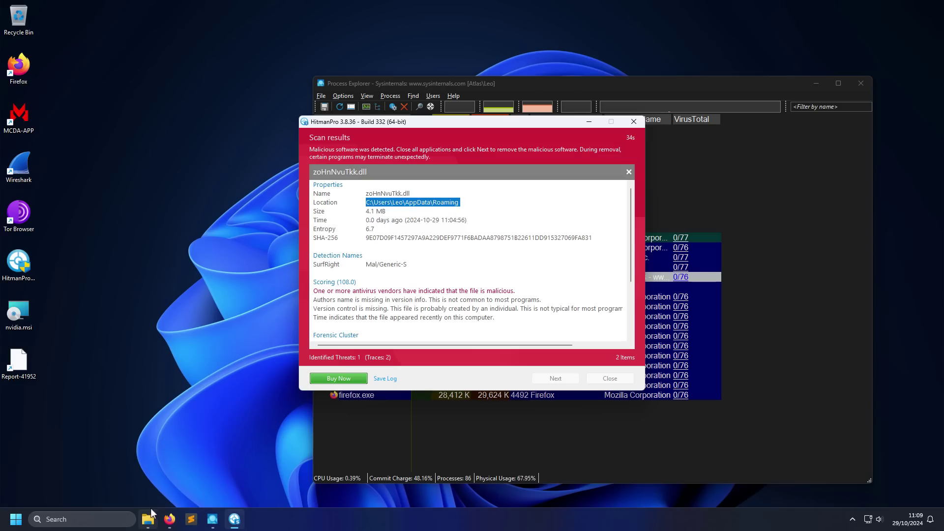
Open the copied Roaming path in File Explorer and browse into NVIDIA corp\NVIDIA Driver Update.
key(super+e)
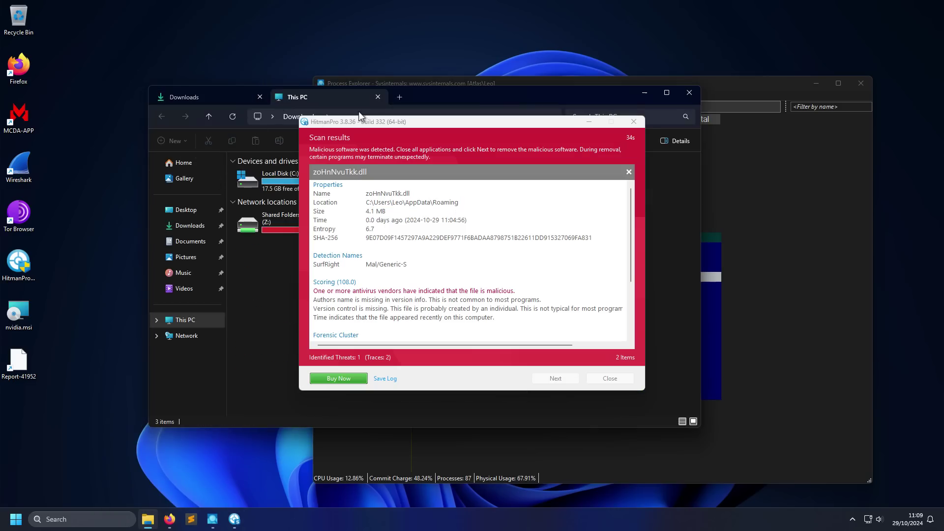
key(Return)
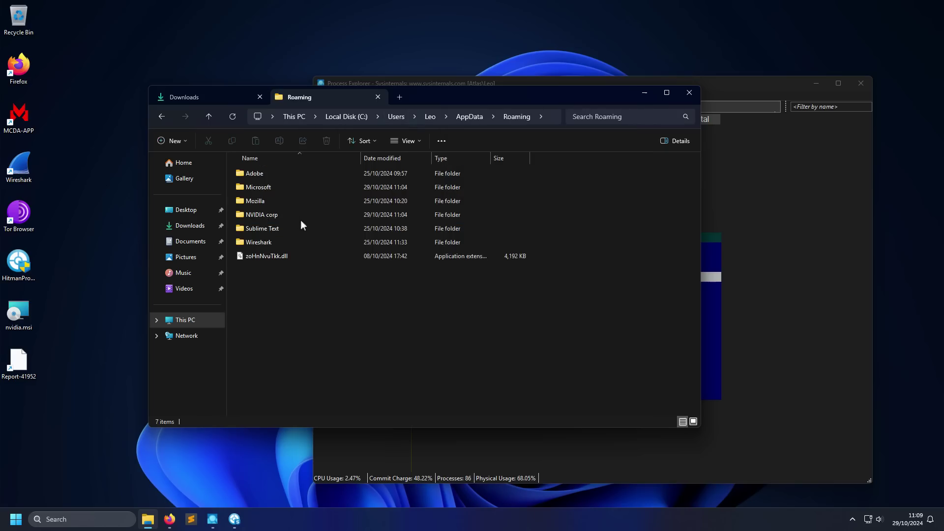
double_click(257, 215)
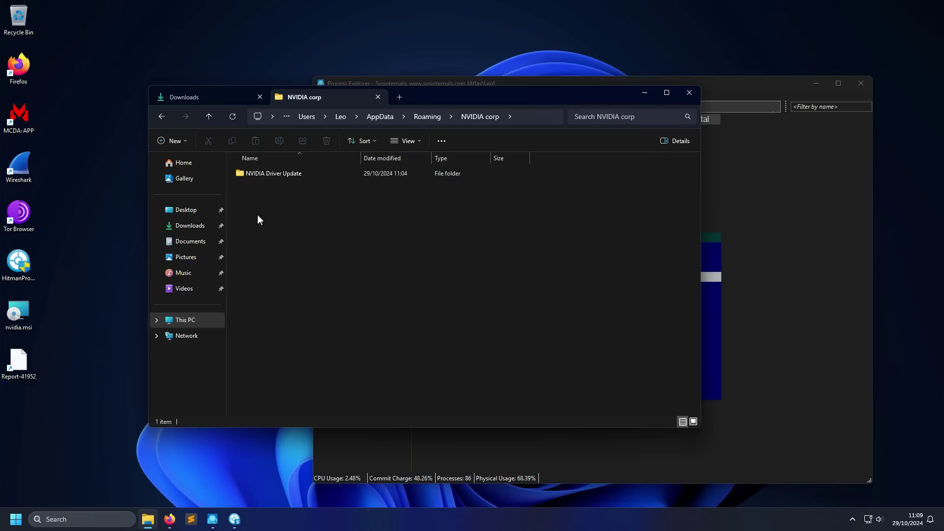
double_click(259, 177)
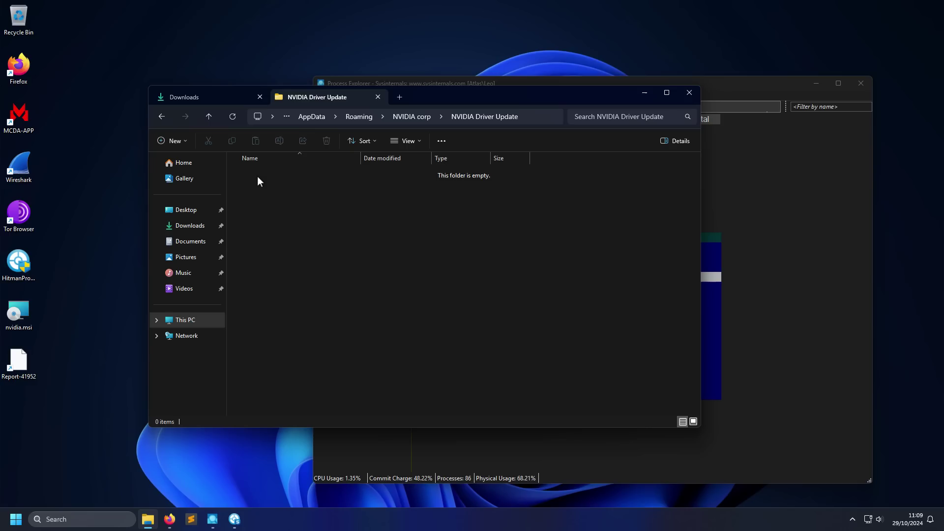
Return to the Roaming folder, select zoHnNvuTkk.dll, and point out nvidia.msi and Report-41952 on the desktop.
key(alt+Left)
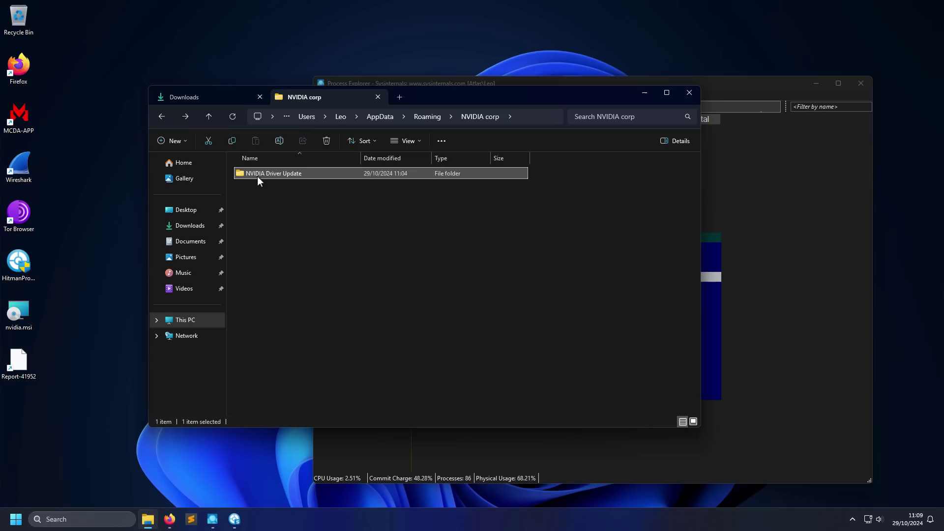
key(alt+Left)
click(272, 260)
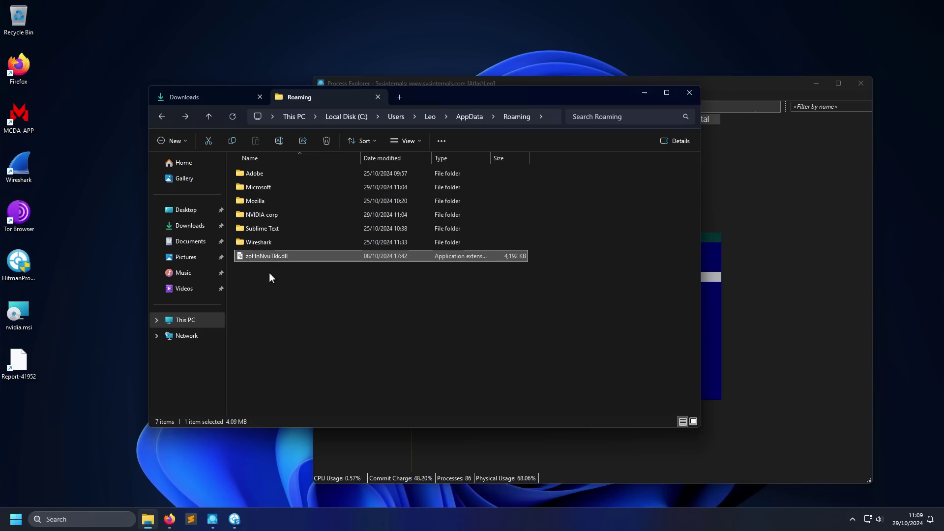
click(27, 315)
click(11, 374)
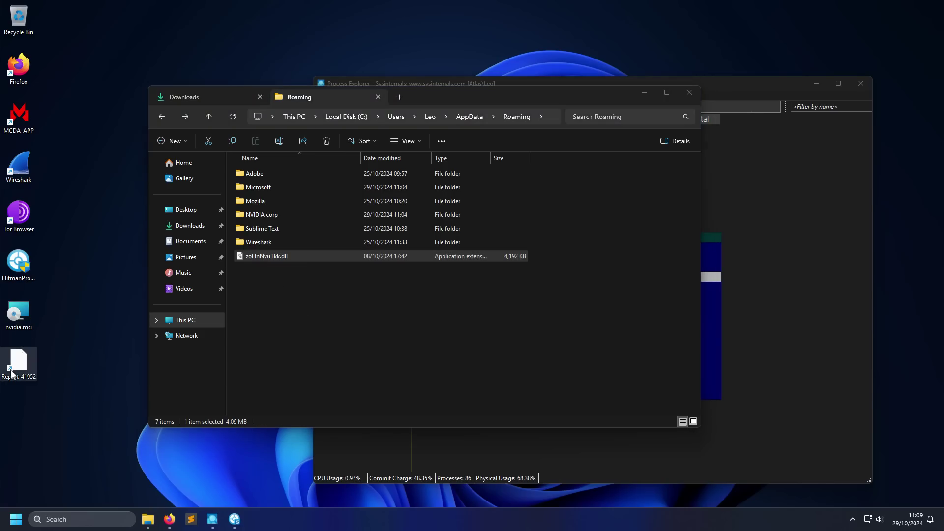
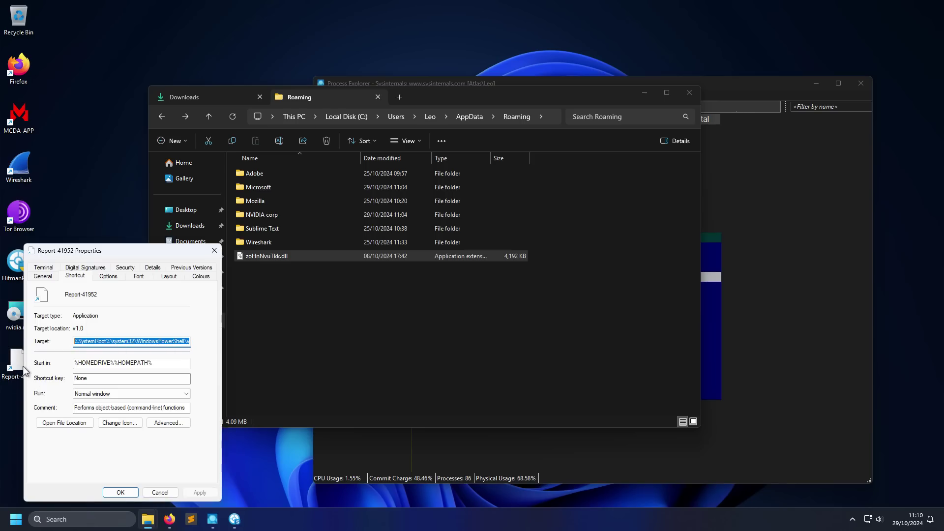
Inspect the Report-41952 shortcut's Target field, which launches PowerShell from System32.
click(105, 344)
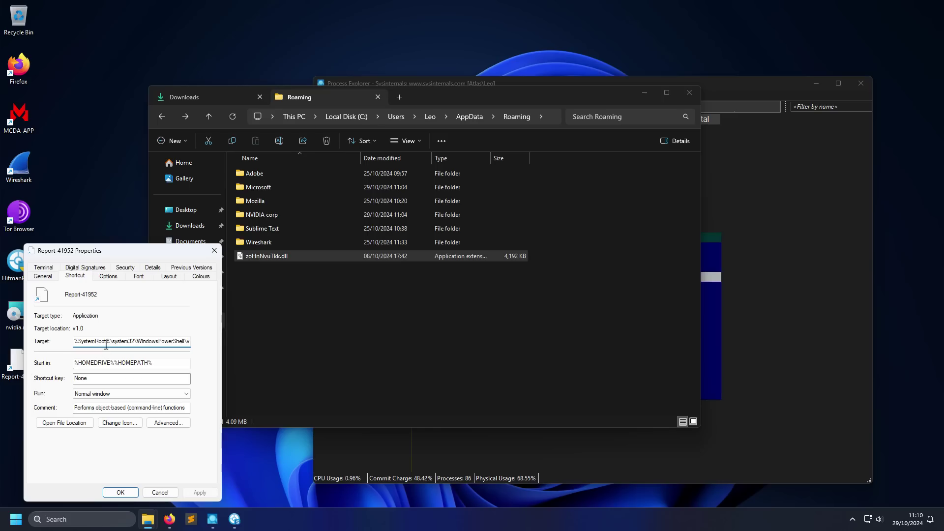
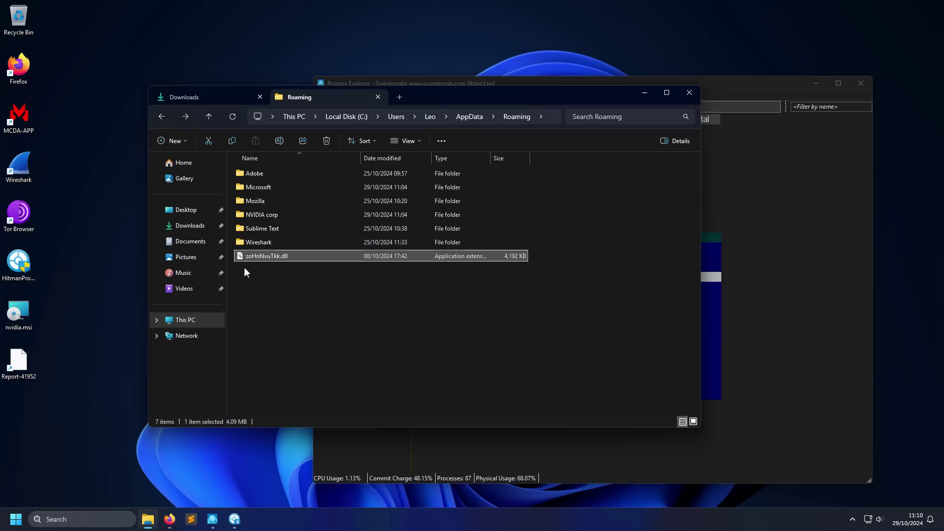
Copy zoHnNvuTkk.dll, open the Malcore folder in Downloads, and minimize File Explorer.
key(ctrl+c)
click(217, 98)
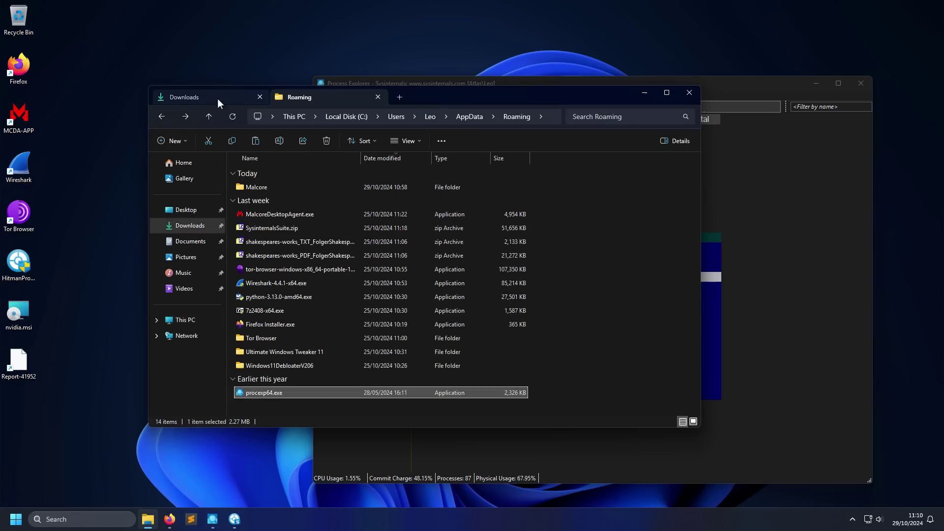
double_click(268, 187)
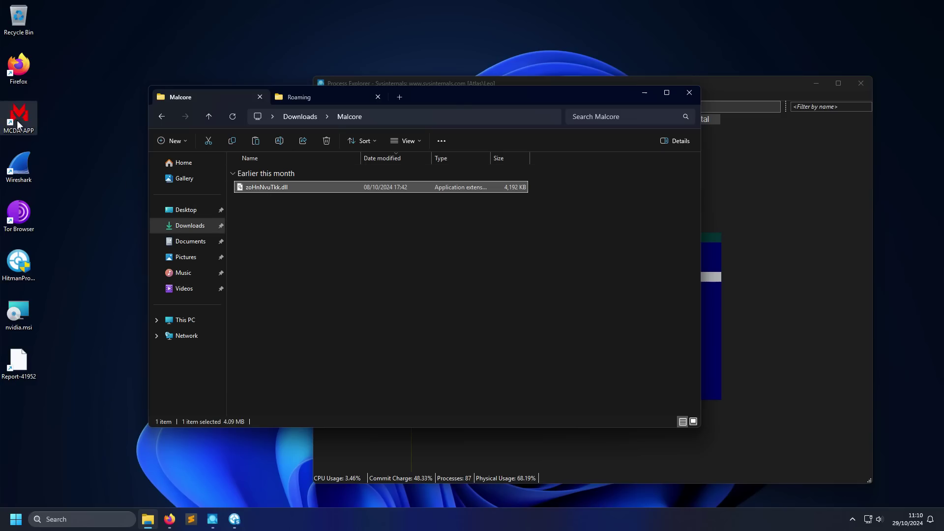
click(645, 93)
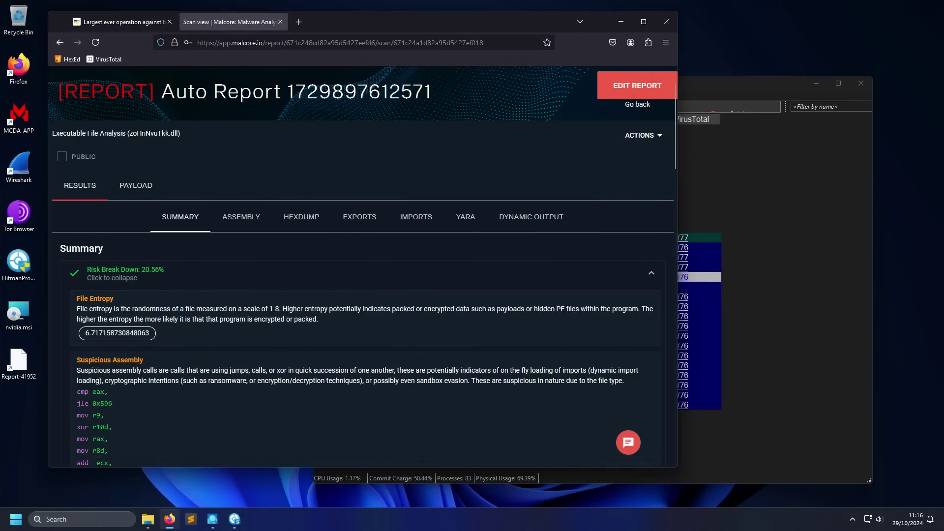
drag(127, 133, 180, 135)
click(180, 138)
scroll(180, 138, down, 2)
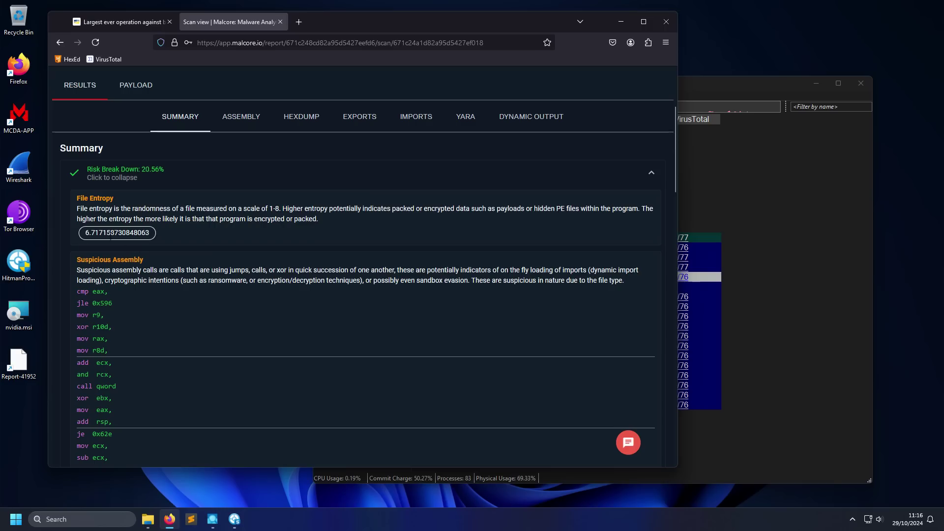
drag(86, 233, 149, 233)
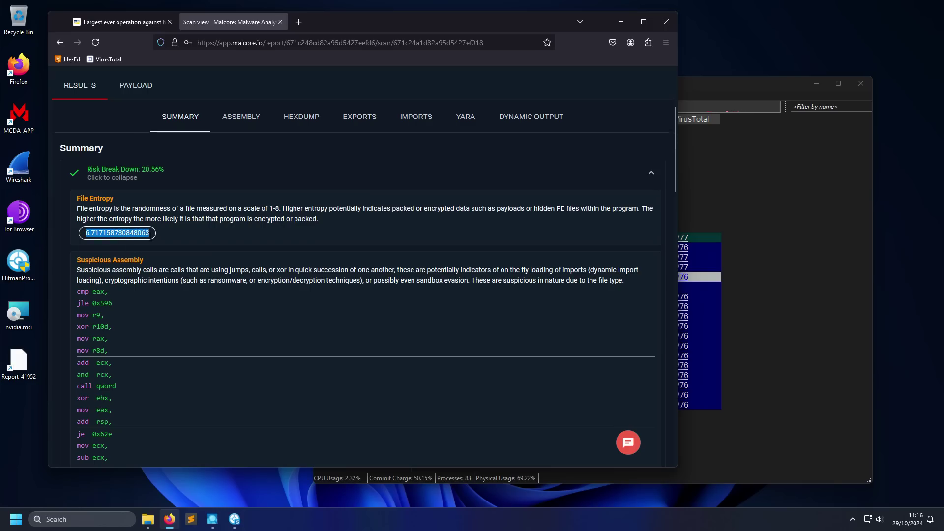
click(150, 234)
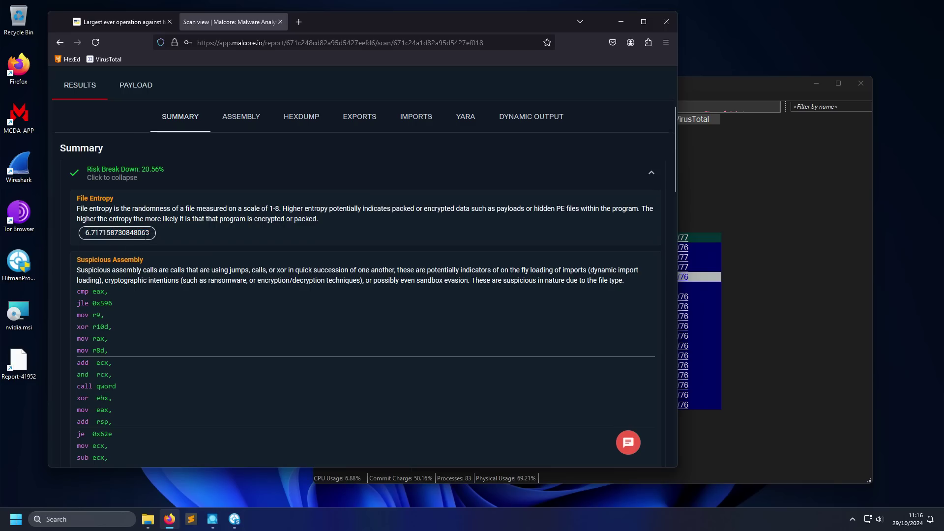
scroll(144, 238, down, 15)
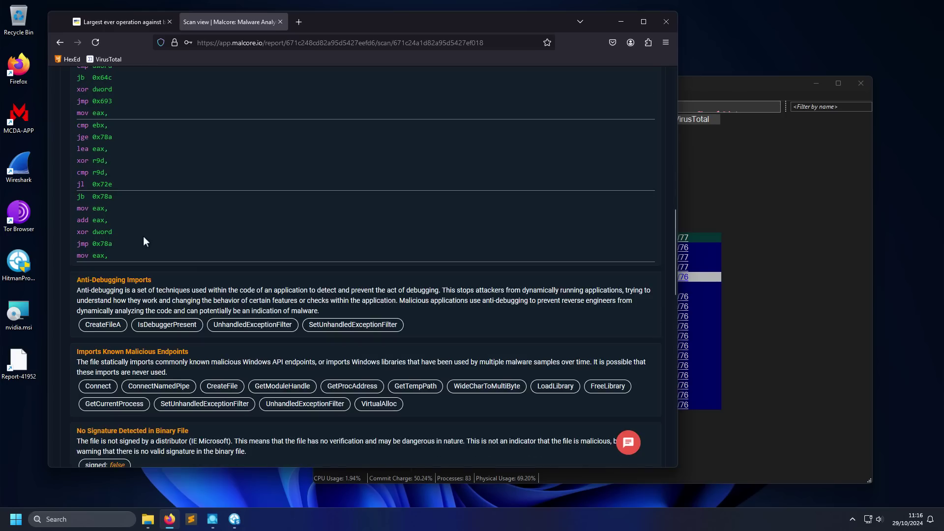
scroll(132, 293, down, 1)
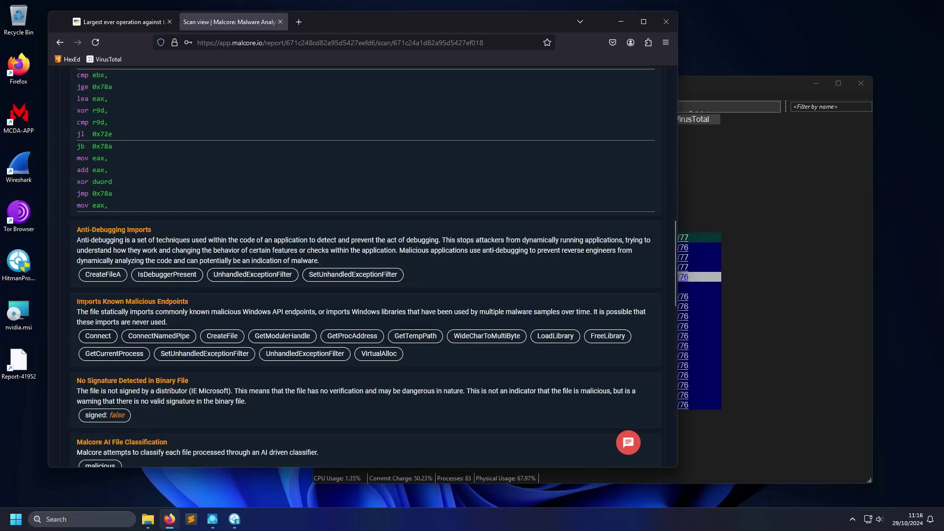
drag(76, 302, 114, 302)
click(111, 302)
drag(83, 337, 115, 338)
double_click(218, 336)
scroll(162, 329, down, 3)
drag(84, 317, 158, 323)
click(89, 322)
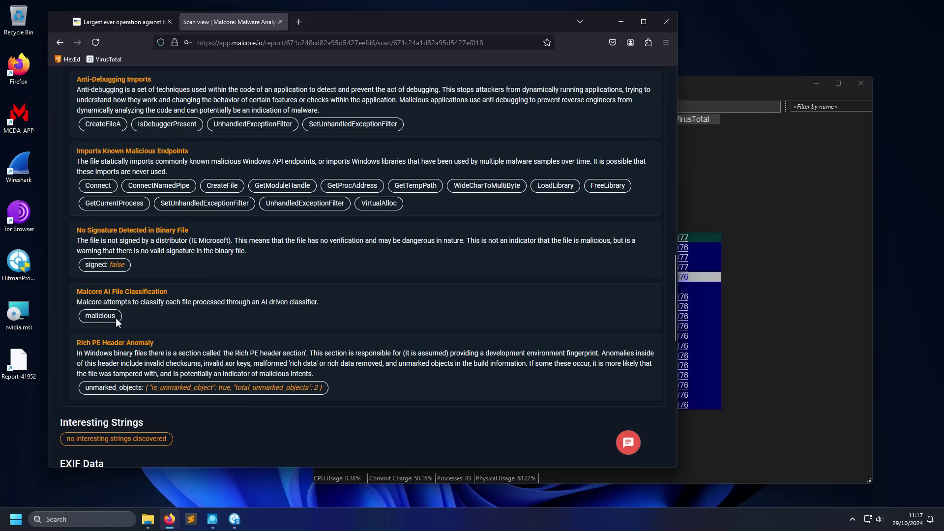
scroll(116, 318, down, 4)
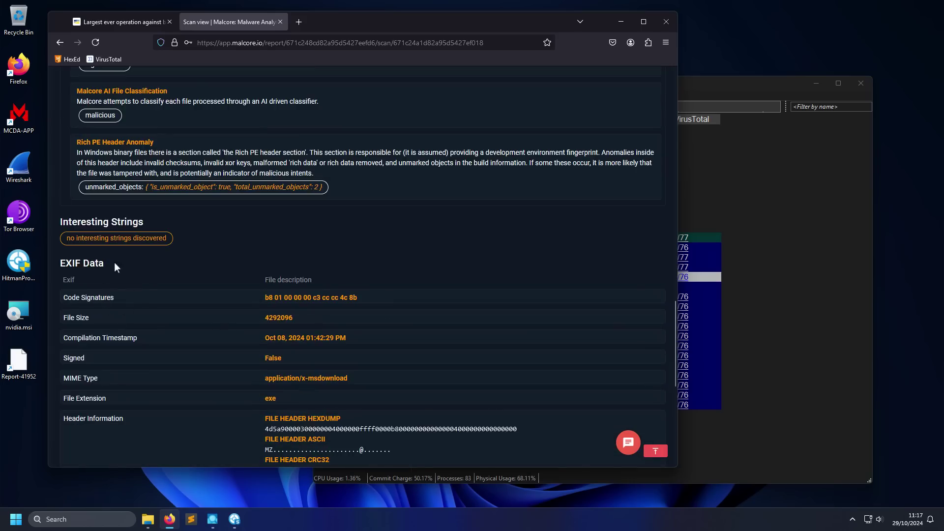
scroll(123, 251, down, 5)
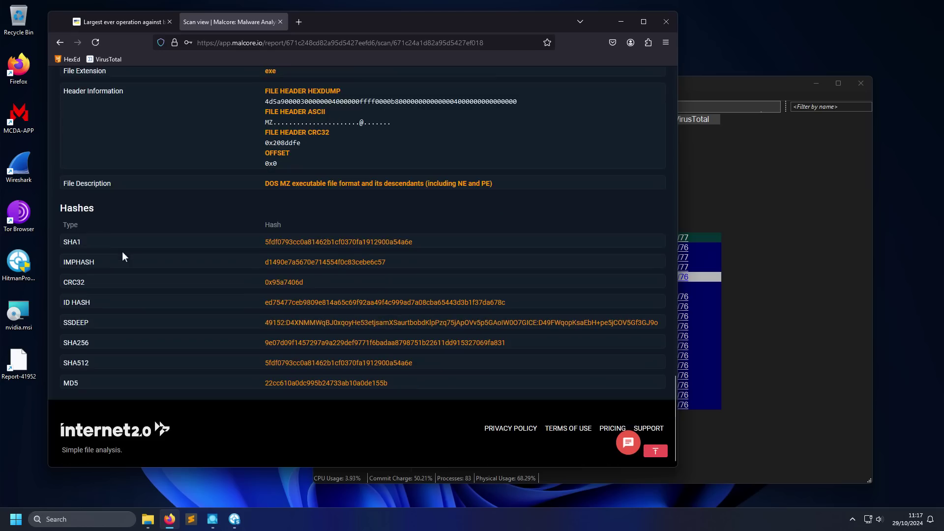
scroll(122, 252, up, 4)
scroll(167, 305, up, 15)
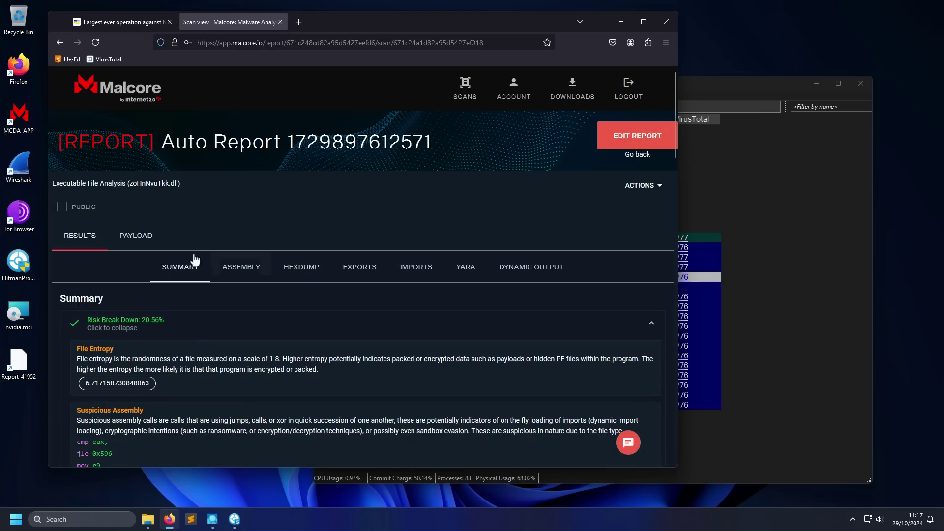
Review the DLL's hex dump with the browser maximized, then close the browser.
click(291, 268)
key(super+Up)
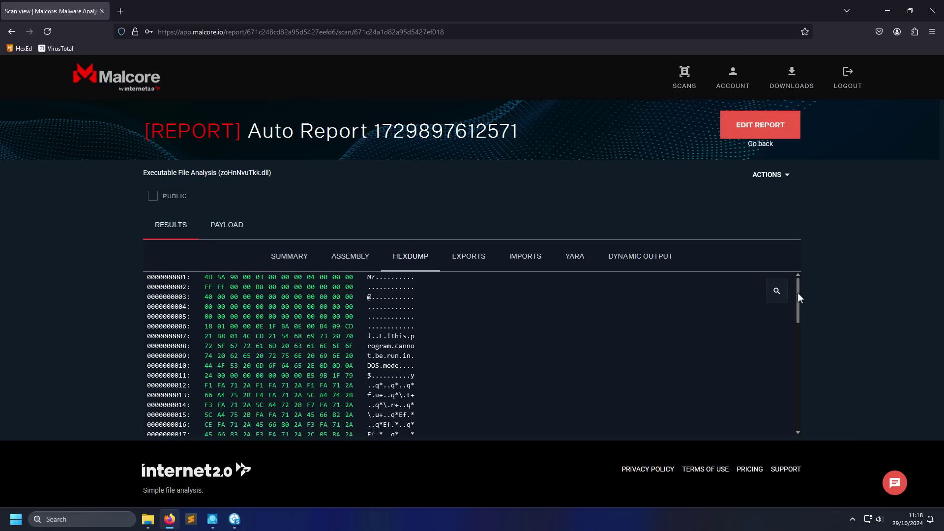
drag(798, 293, 795, 312)
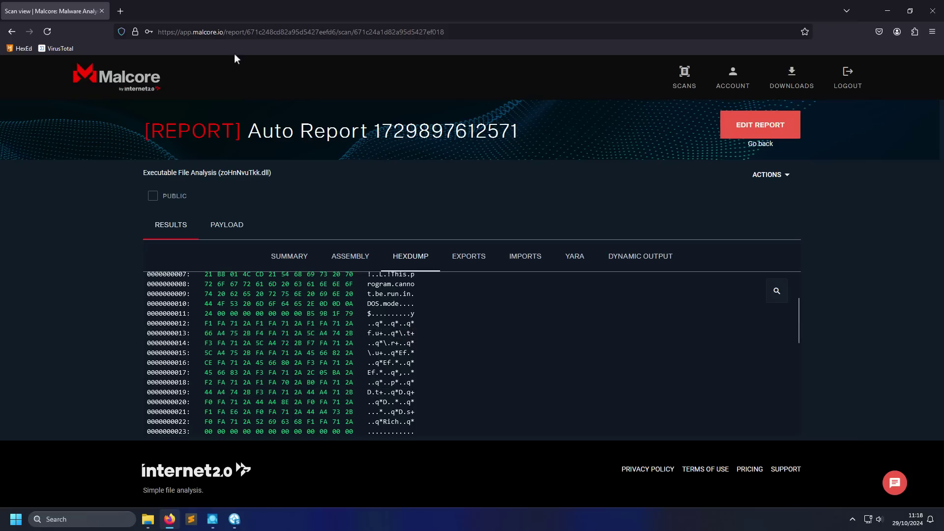
click(100, 10)
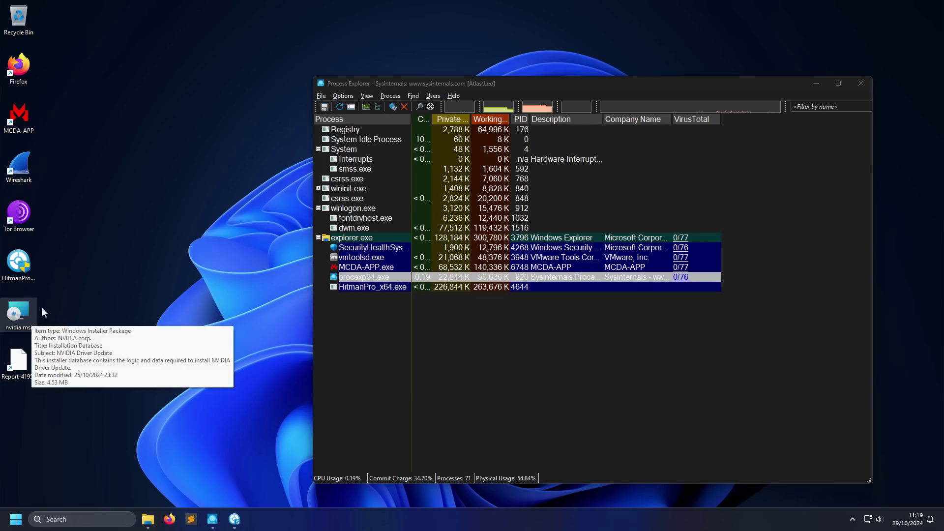
Select the nvidia.msi installer icon on the desktop.
click(19, 315)
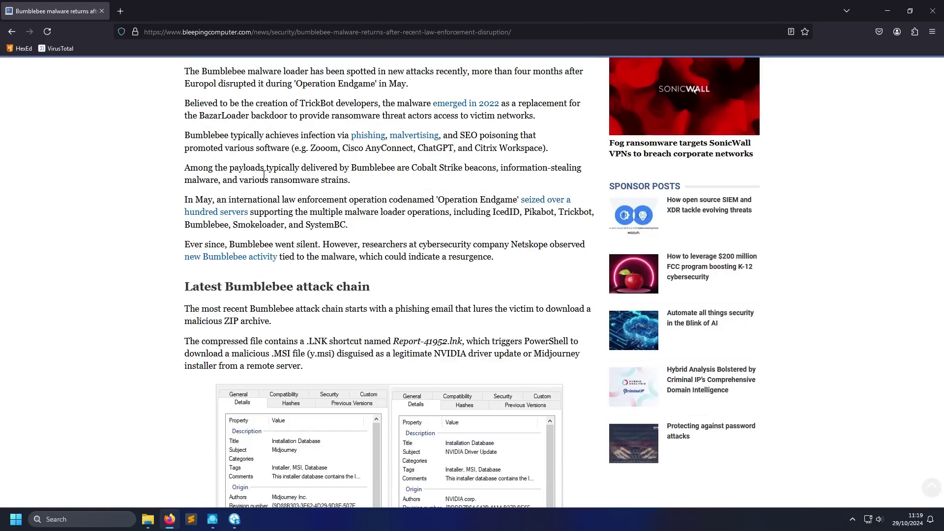
Scroll past the fake installer screenshots in the Bumblebee article, then close the browser.
scroll(264, 176, down, 4)
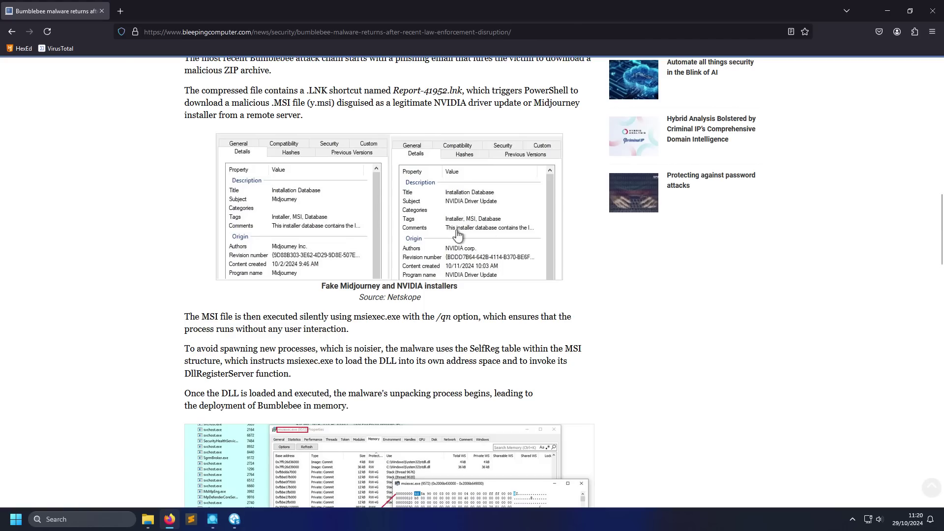
scroll(432, 285, up, 1)
scroll(427, 285, down, 3)
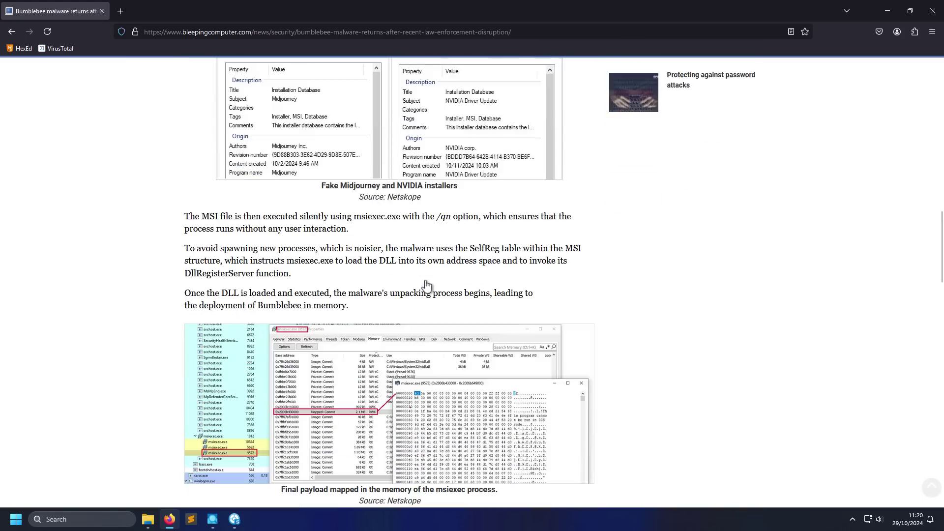
click(100, 9)
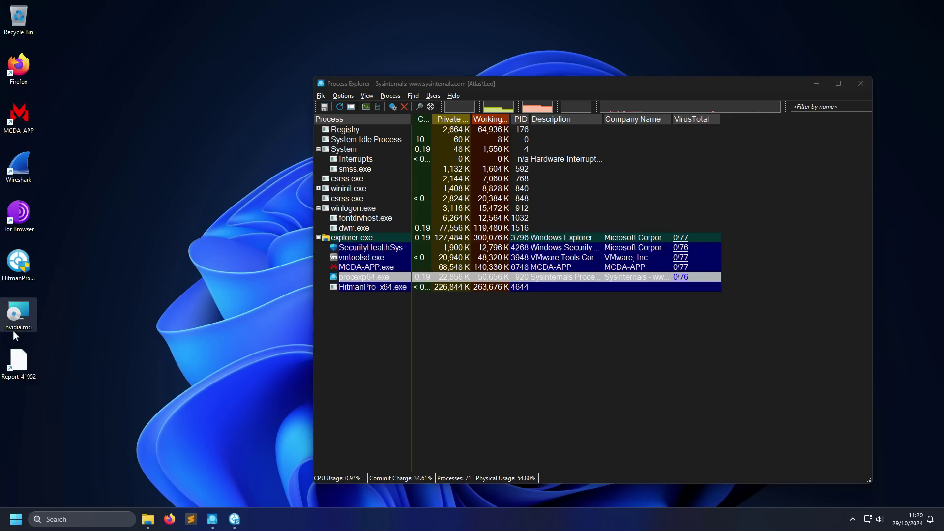
Open the Report-41952 desktop shortcut's Properties to view its PowerShell target.
mouse_move(65, 339)
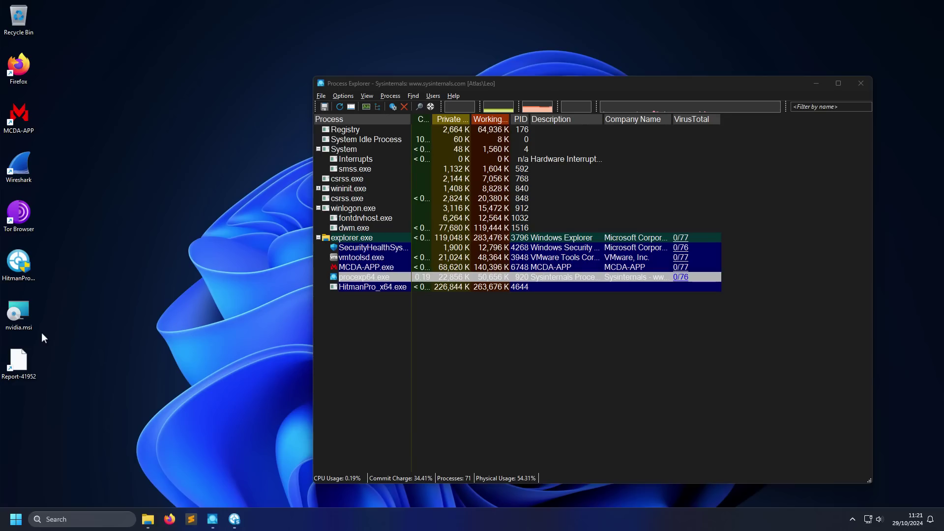
right_click(28, 373)
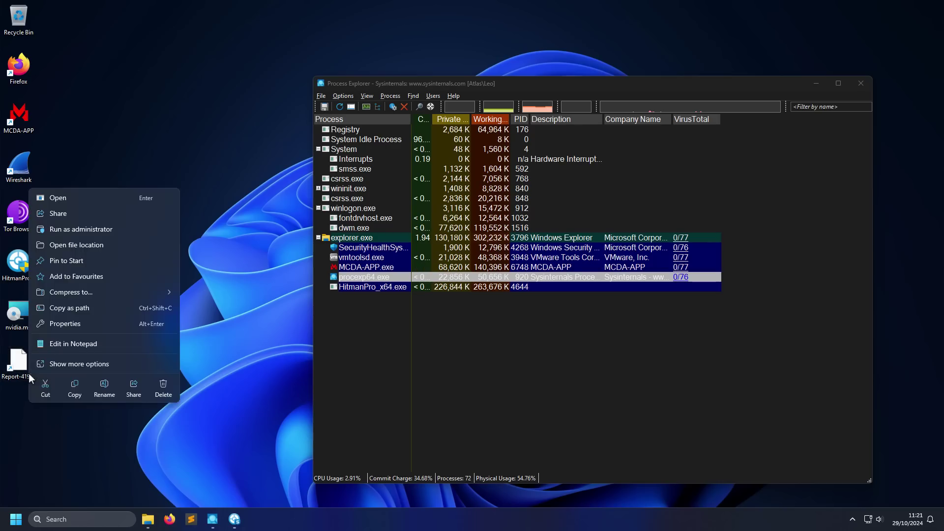
click(55, 324)
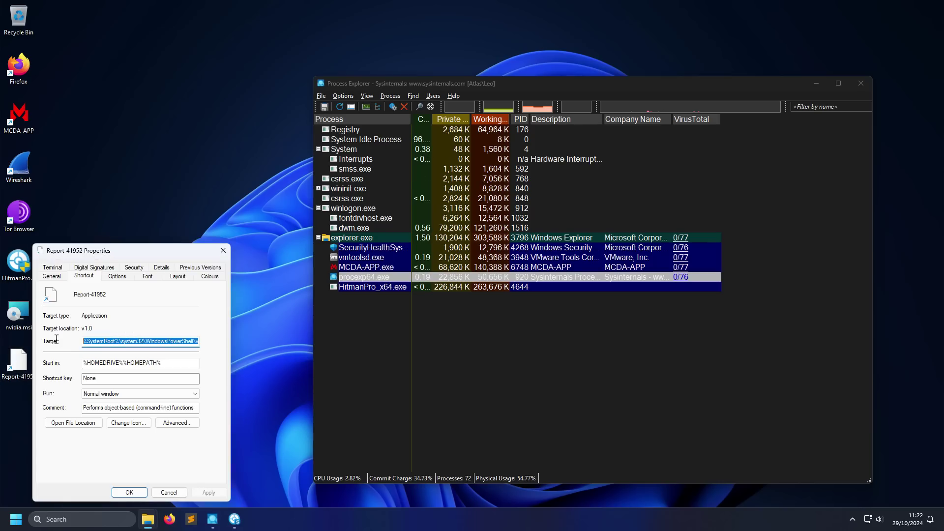
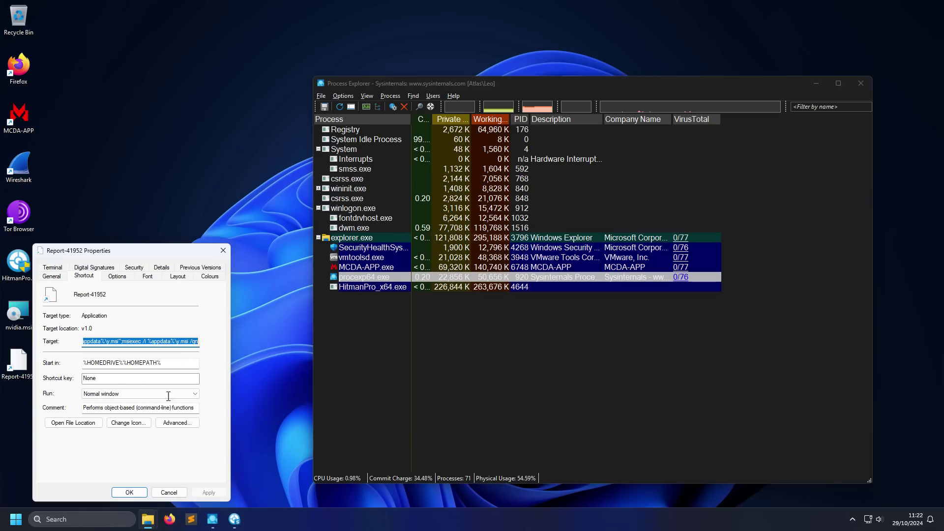
Reopen the Report-41952 shortcut's properties to recheck its Target command line, then cancel out.
click(168, 492)
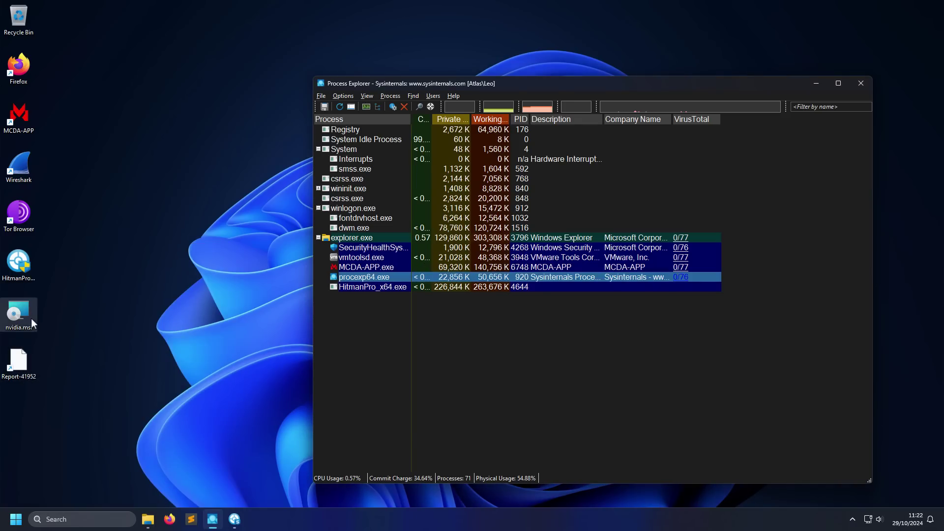
click(23, 342)
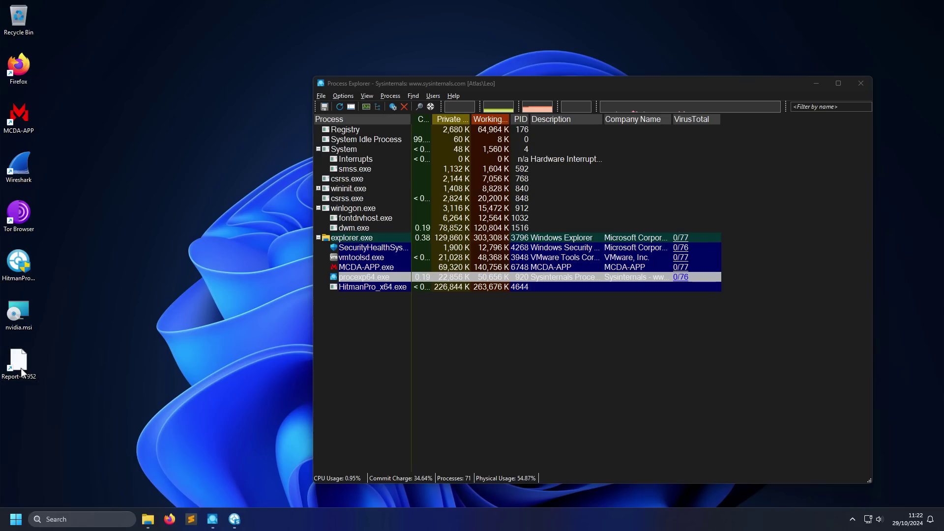
right_click(21, 368)
click(75, 321)
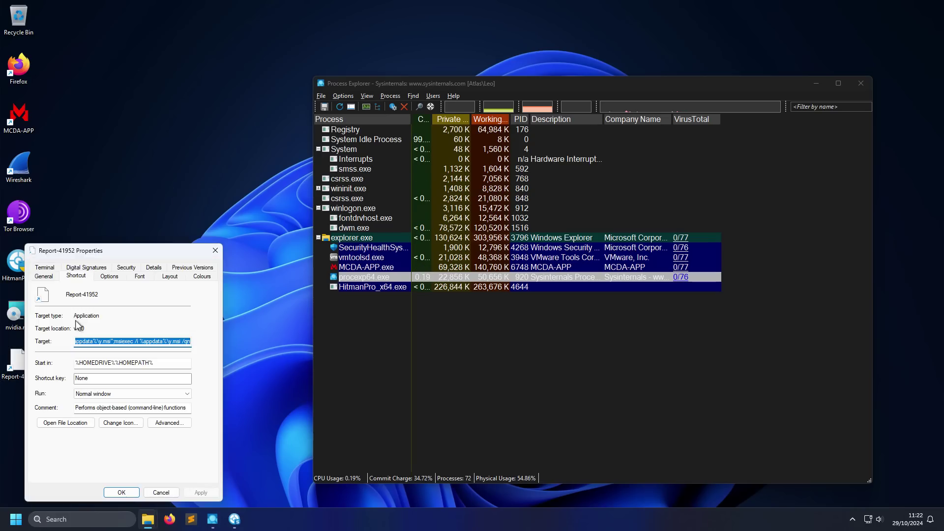
click(160, 492)
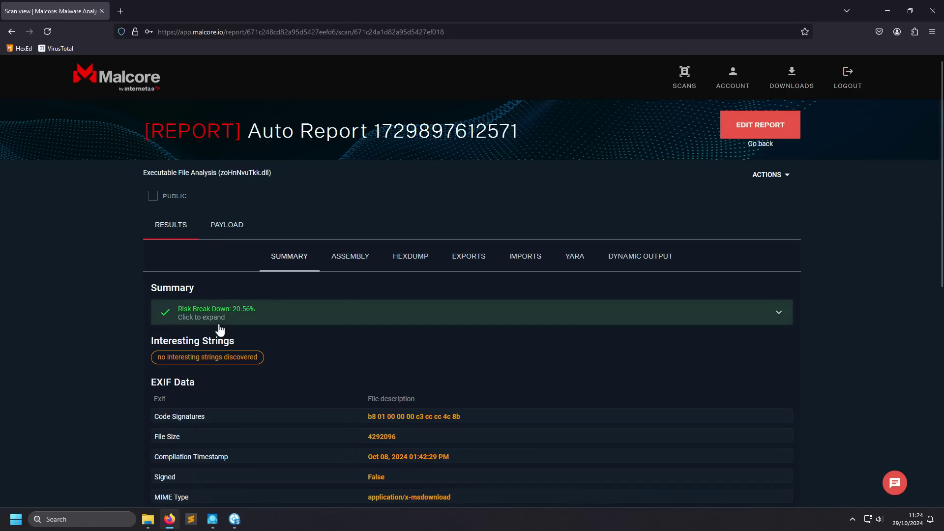
View the zoHnNvuTkk.dll report's assembly listing, hex dump and imports.
scroll(220, 330, down, 1)
scroll(218, 324, down, 1)
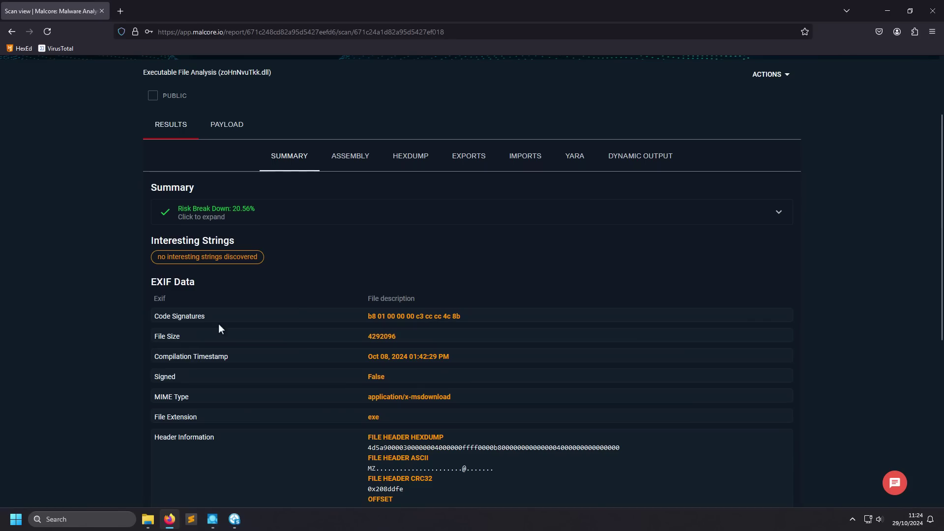
click(354, 169)
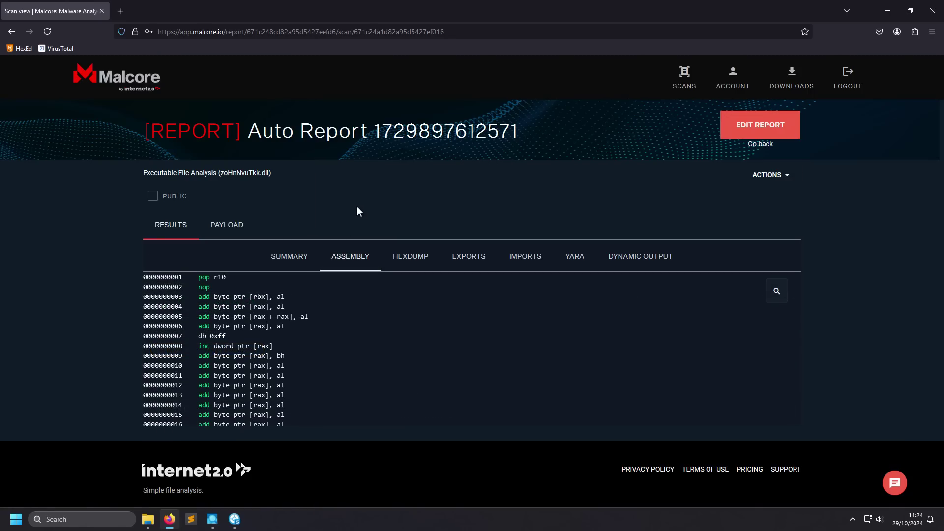
click(411, 257)
click(500, 264)
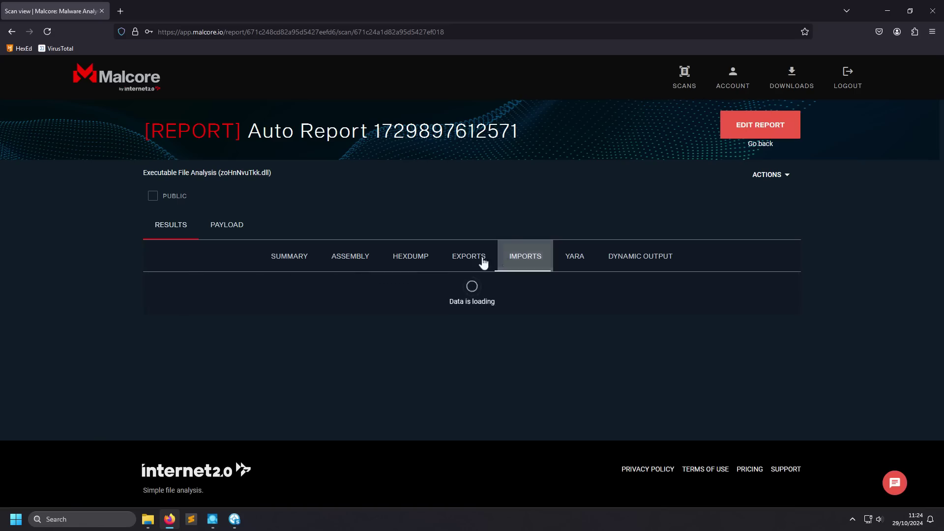
Return to the report summary and scroll to the Hashes table showing CRC32 0x95a7406d.
click(289, 260)
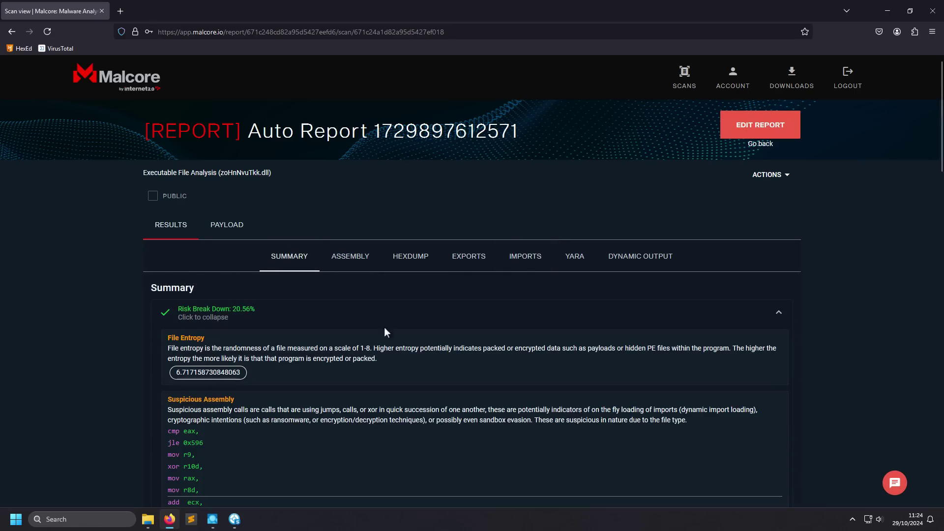
scroll(278, 347, down, 20)
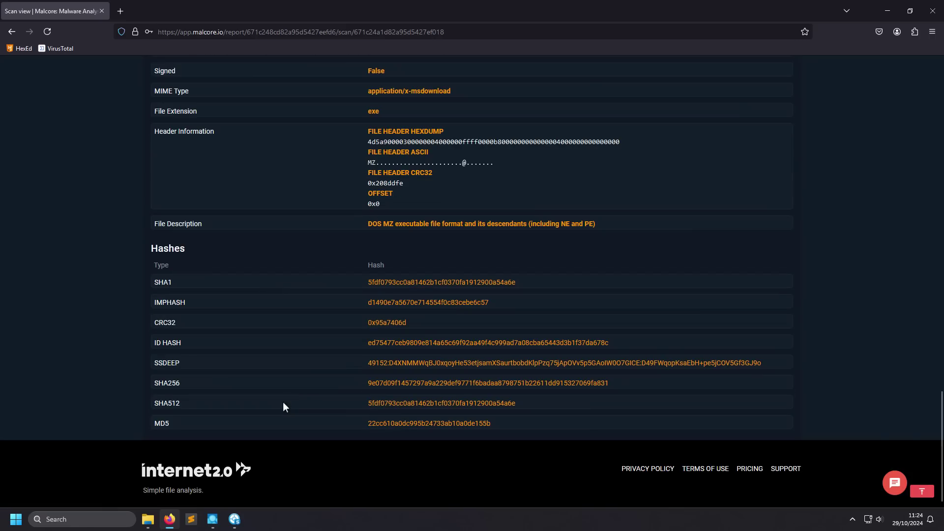
scroll(282, 402, up, 20)
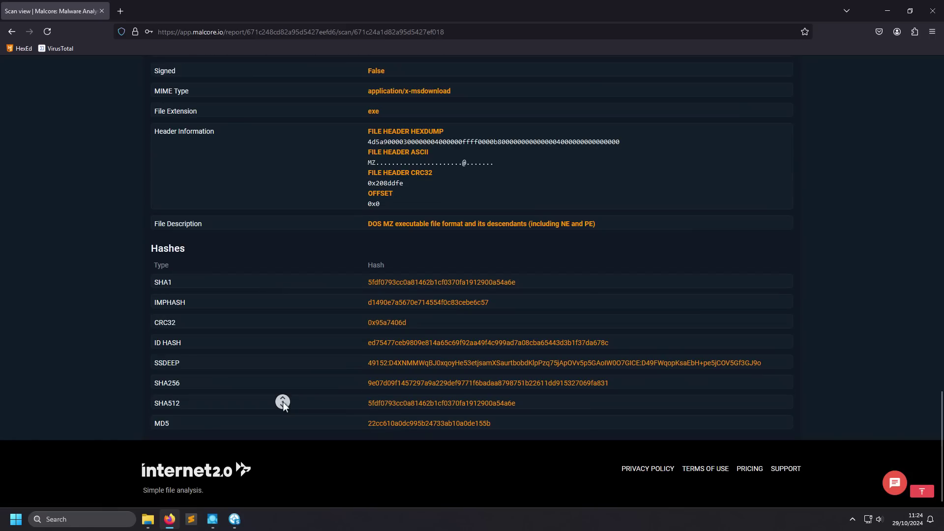